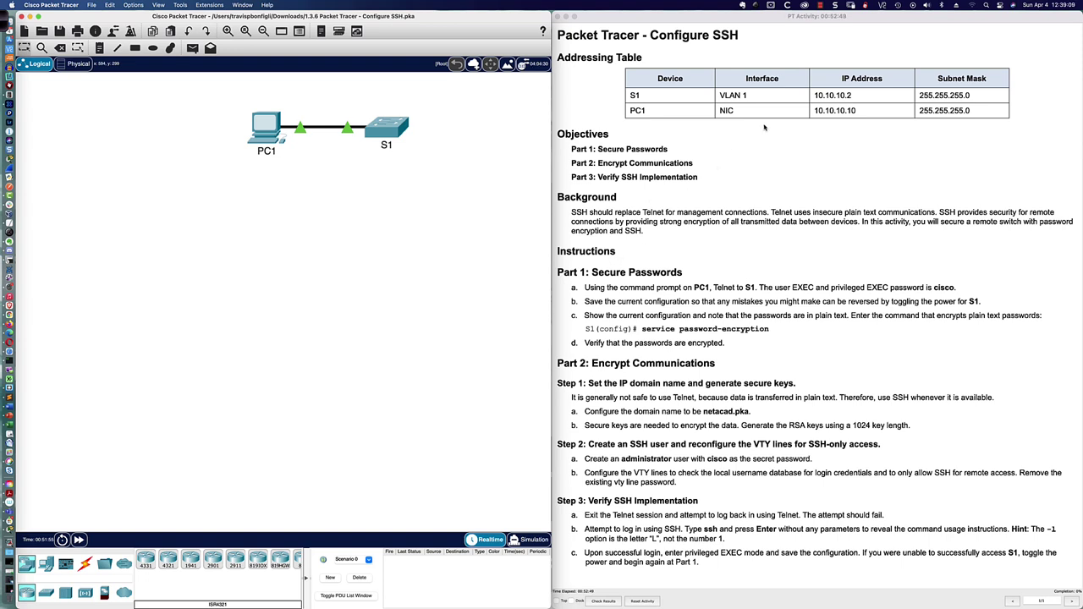
Step: Look up S1 and its VLAN 1 interface entry in the activity's addressing table
left_click(631, 96)
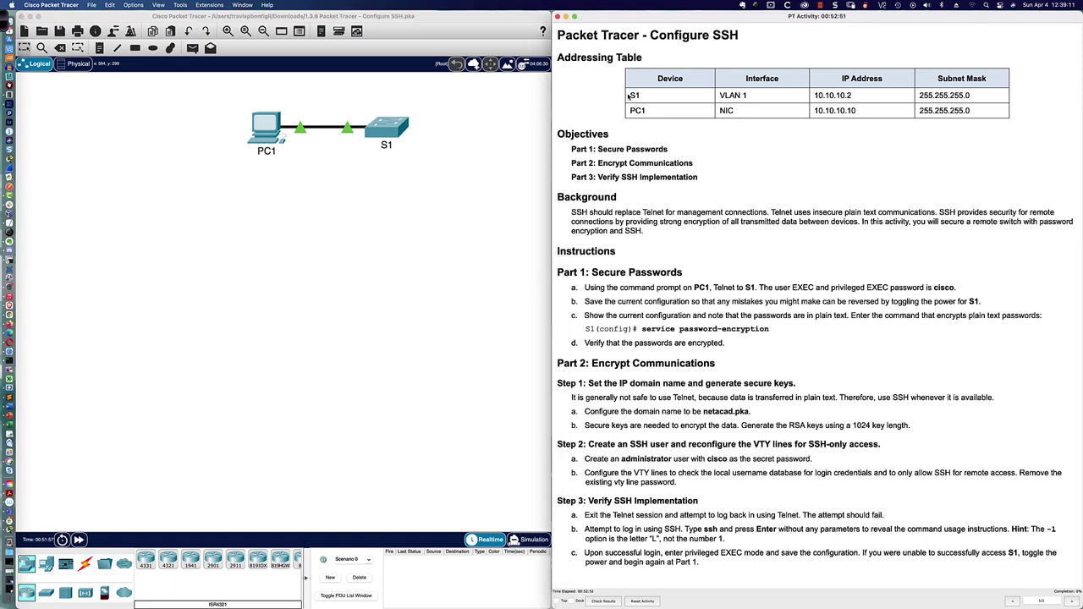
double_click(631, 97)
left_click_drag(721, 96, 749, 96)
scroll(562, 201, "down", 1)
scroll(562, 201, "up", 1)
left_click(564, 183)
Step: Open S1's device window at the left half and find its CLI locked
left_click(394, 142)
left_click_drag(458, 170, 71, 334)
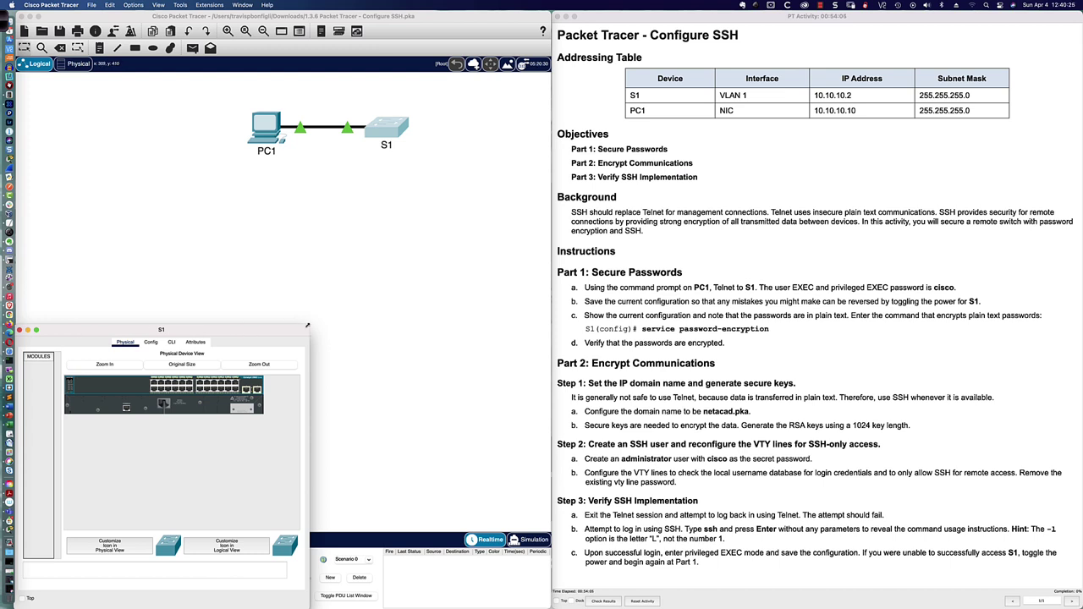
left_click_drag(303, 325, 550, 163)
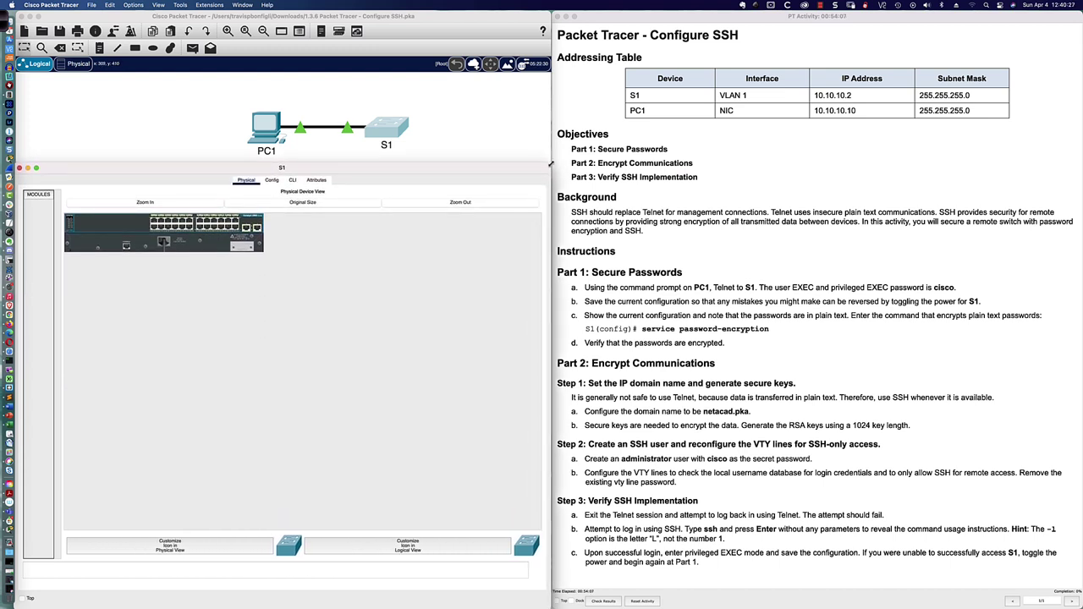
left_click(291, 181)
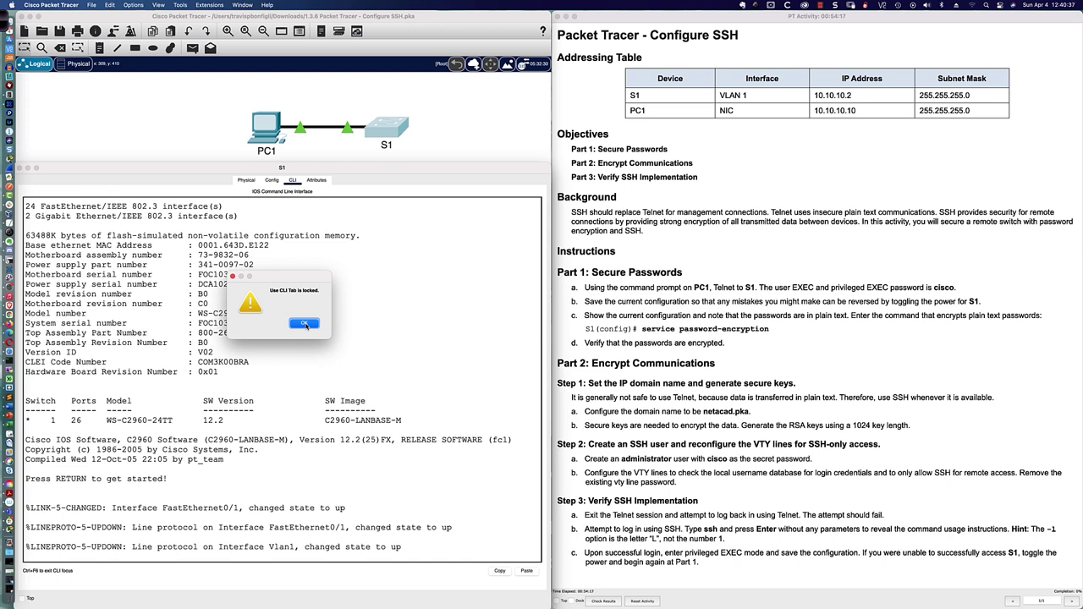
left_click(305, 325)
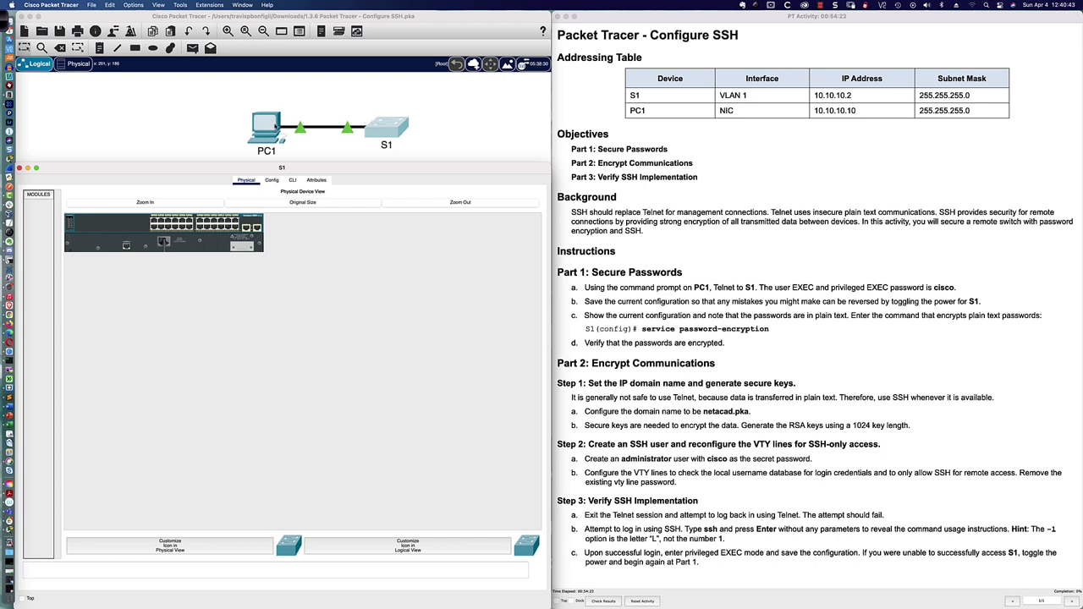
Step: Confirm cable creation is also locked, then open PC1's device window
left_click(183, 133)
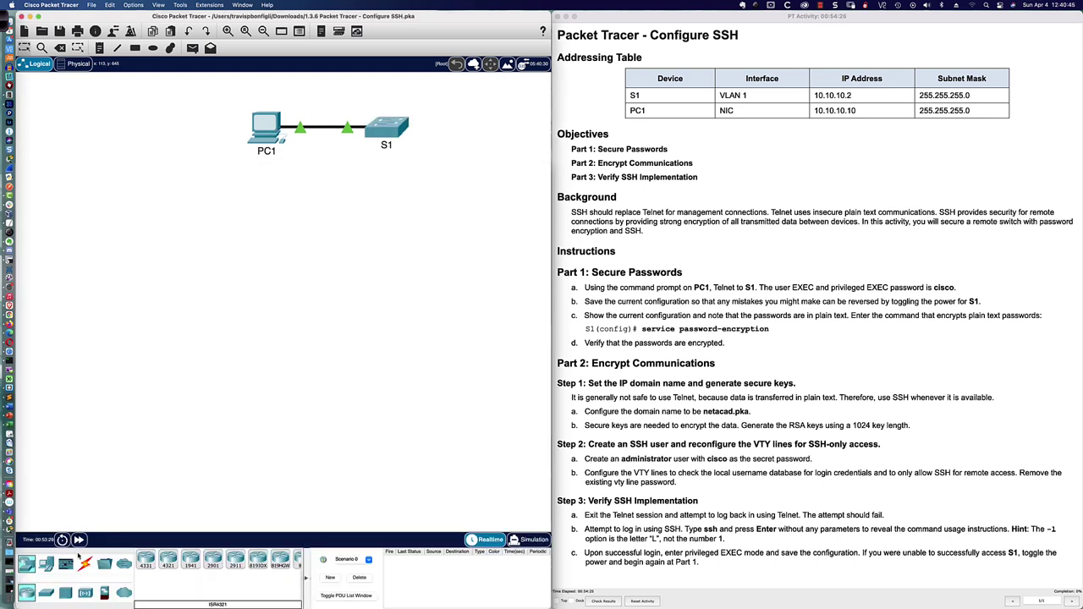
left_click(85, 565)
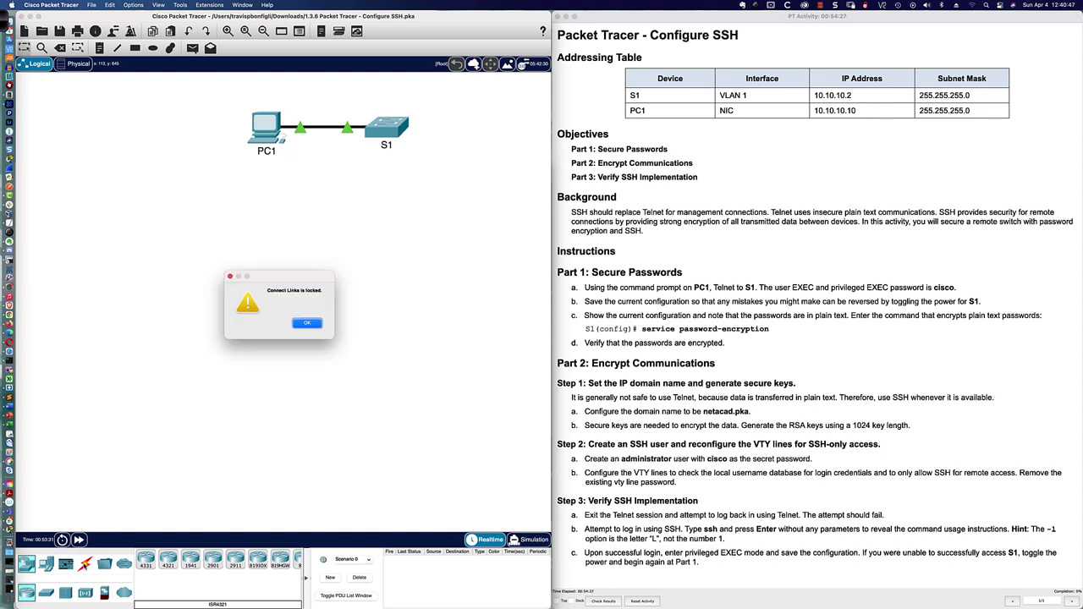
left_click(306, 324)
left_click(272, 127)
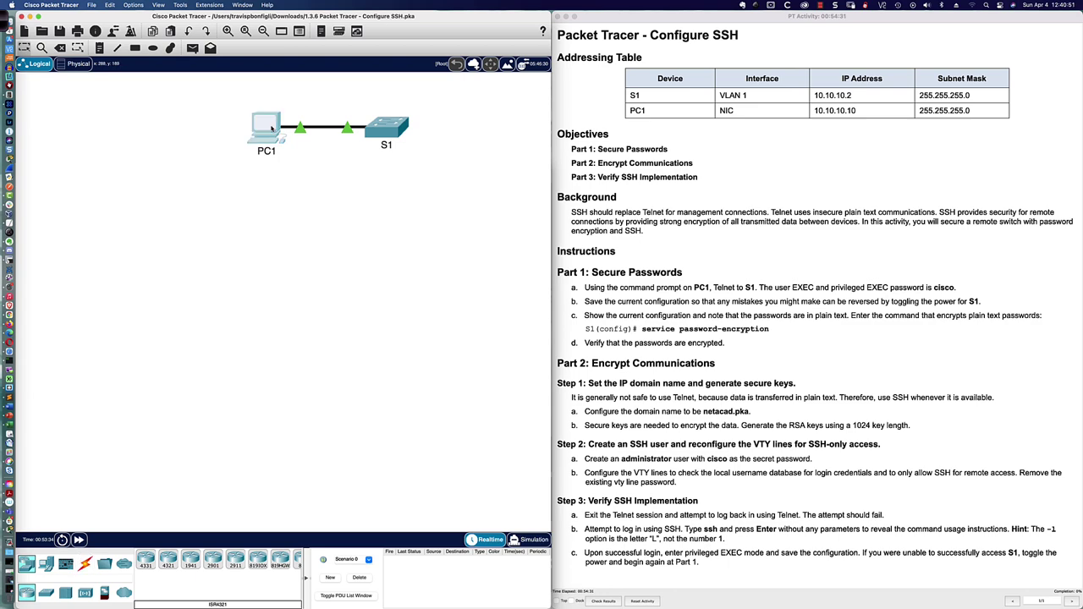
Step: Enlarge PC1's window to the left half and launch its Desktop Command Prompt
left_click_drag(483, 180, 99, 342)
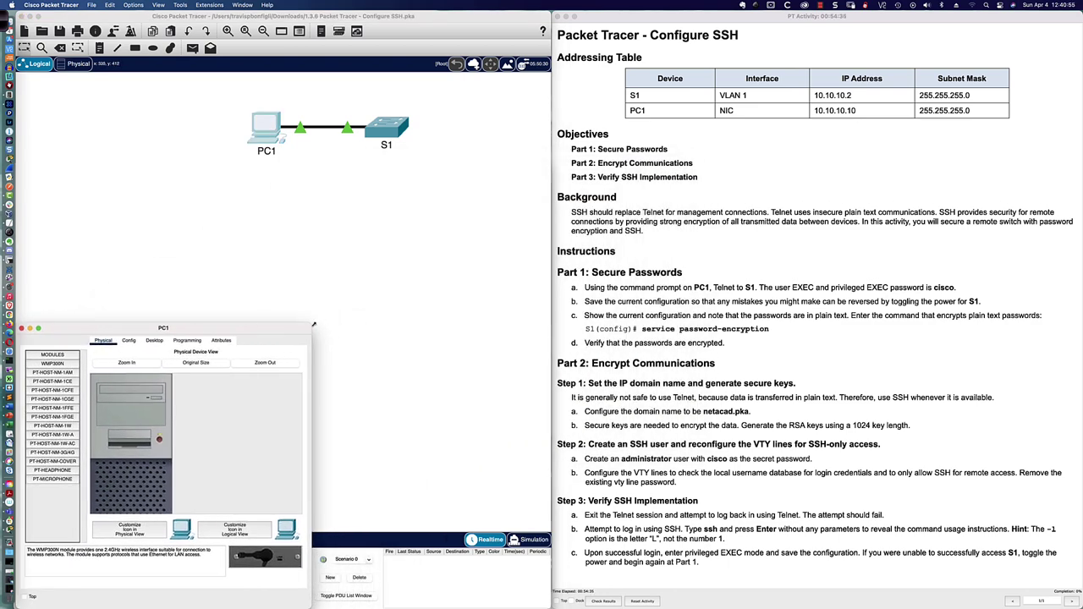
left_click_drag(308, 325, 550, 161)
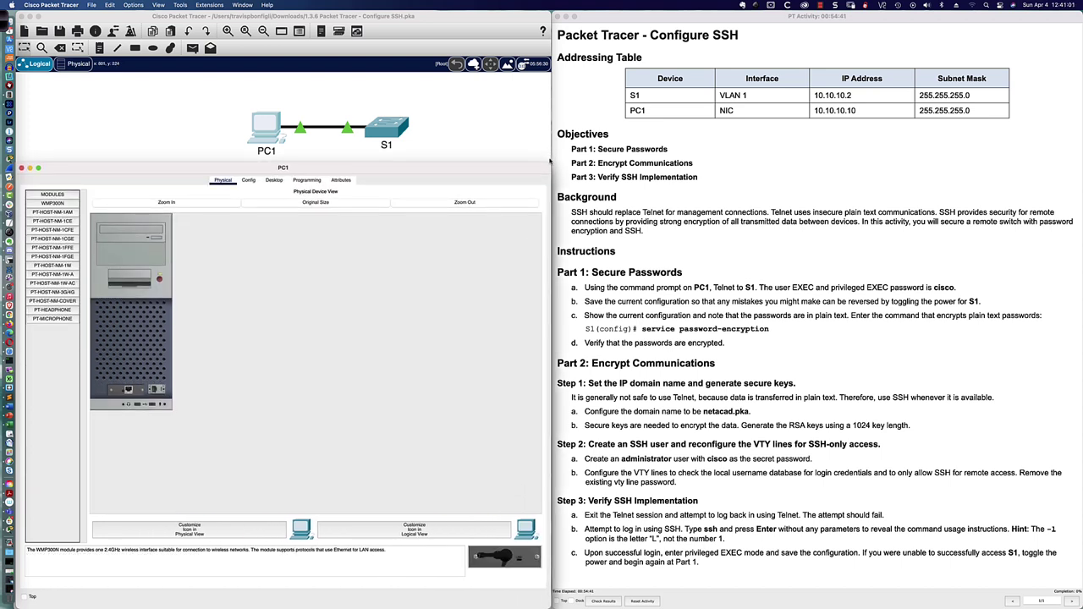
left_click(274, 181)
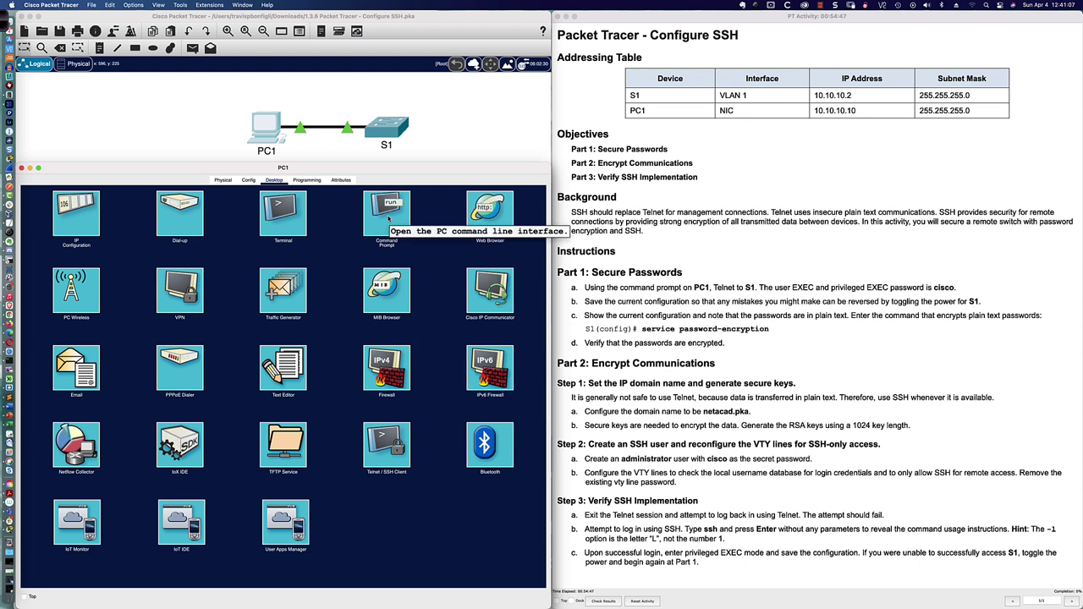
left_click(389, 217)
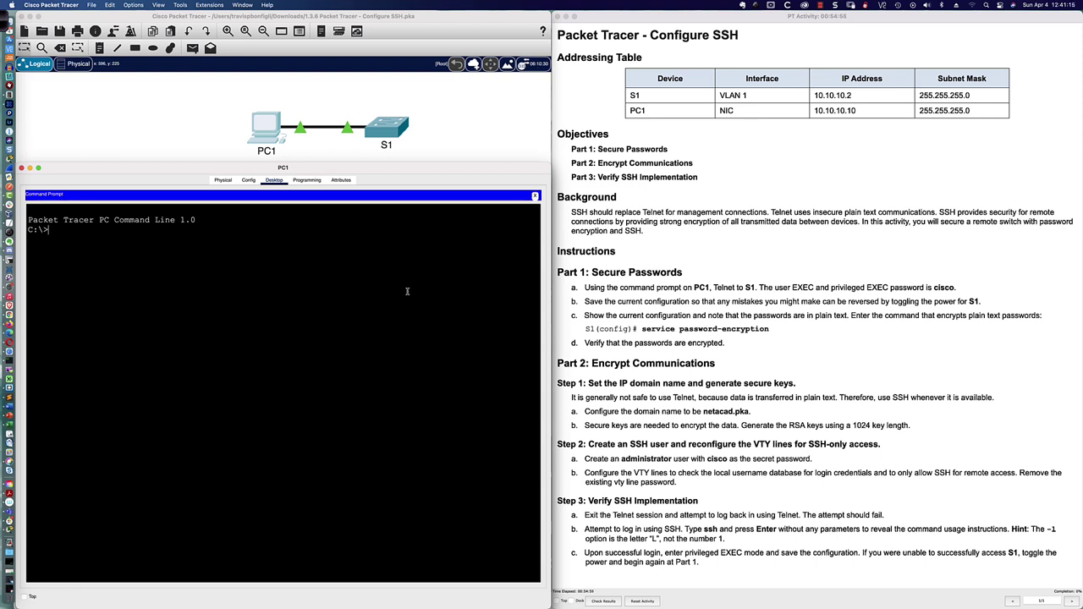
Step: Telnet from PC1 to S1 at 10.10.10.2 with the VTY password, then try show run
type("telnet 10.10.10.2")
key("Return")
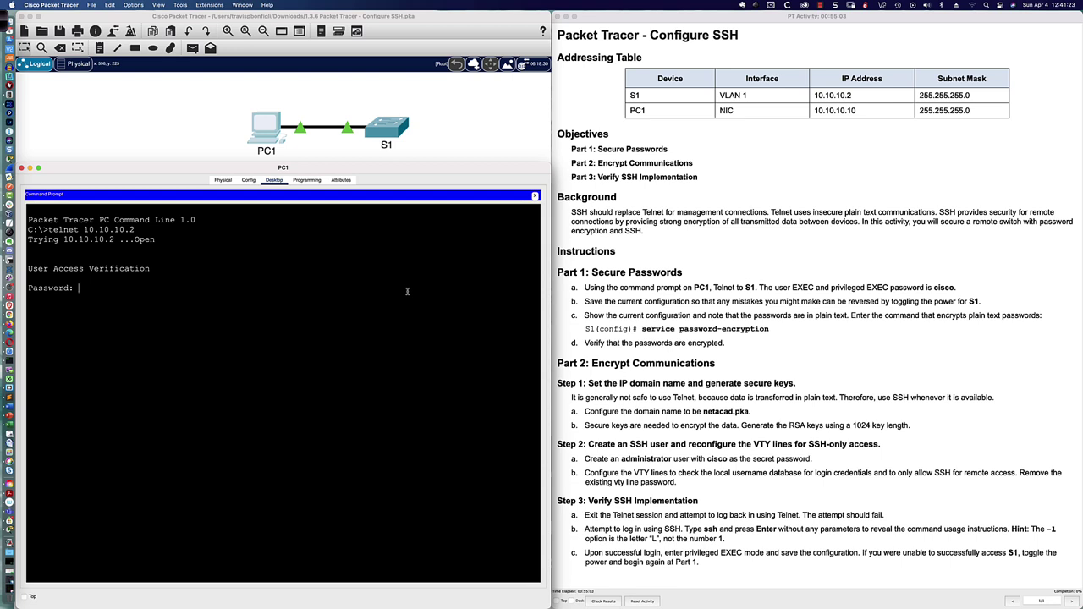
key("Return")
key("Return")
type("cisco")
key("Return")
key("Return")
key("Return")
key("Return")
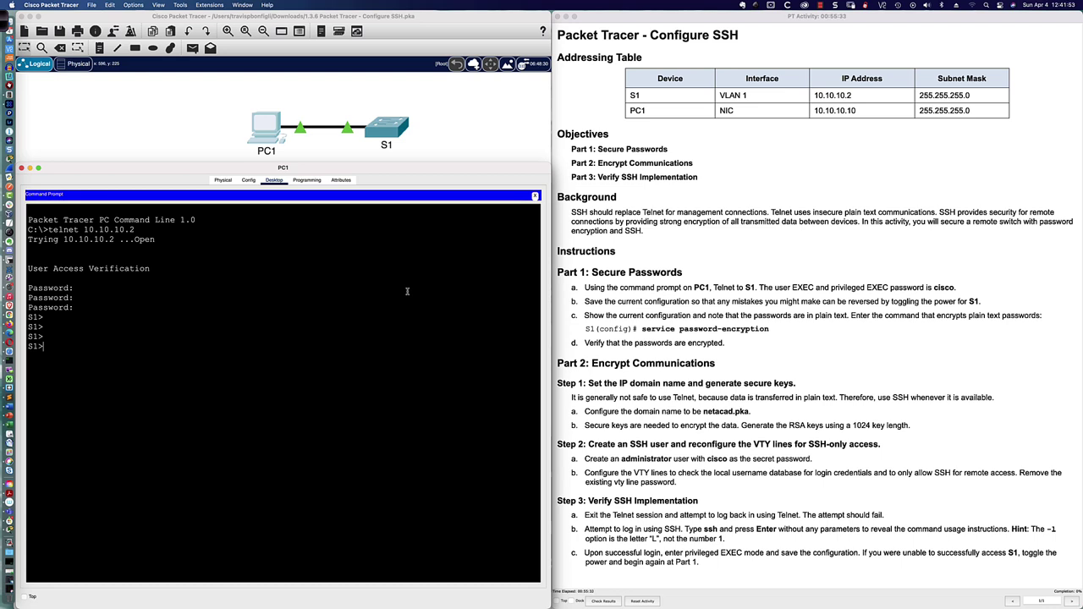
type("show run")
key("Return")
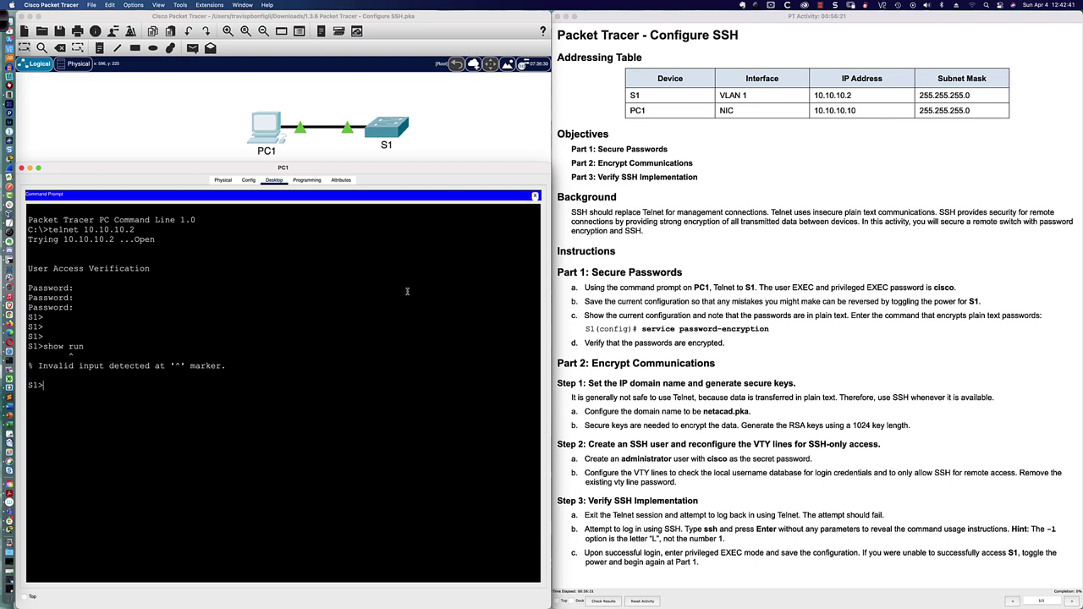
Step: Enter privileged EXEC mode on S1 with the enable command
type("en")
key("Tab")
key("BackSpace")
key("BackSpace")
key("BackSpace")
key("BackSpace")
key("BackSpace")
key("Return")
key("Return")
Step: Enter global configuration mode with conf t, reaching S1(config)#
type("conf")
key("Tab")
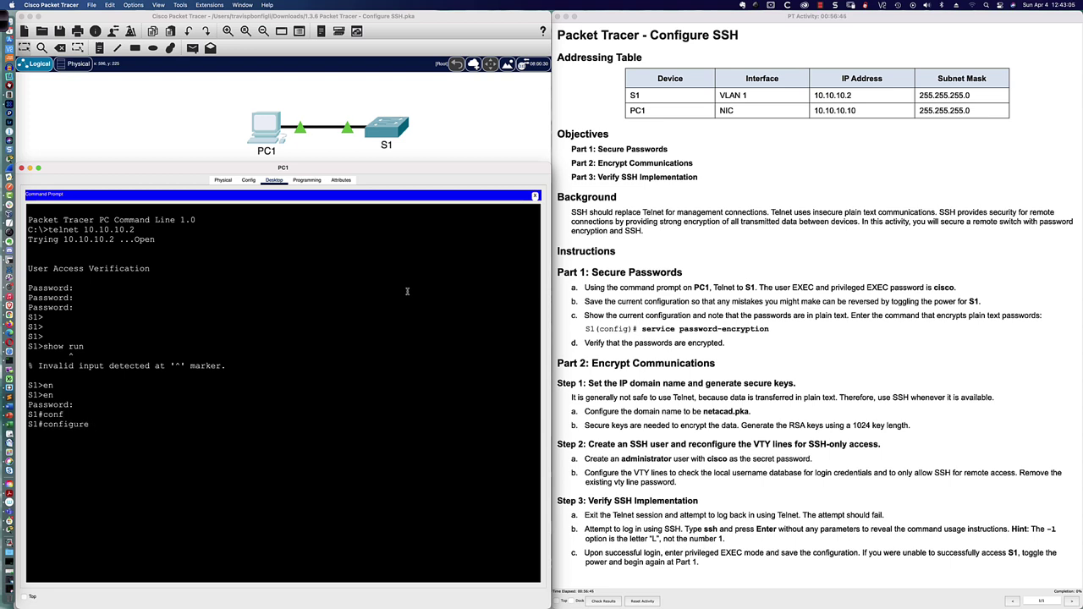
type("t")
key("Tab")
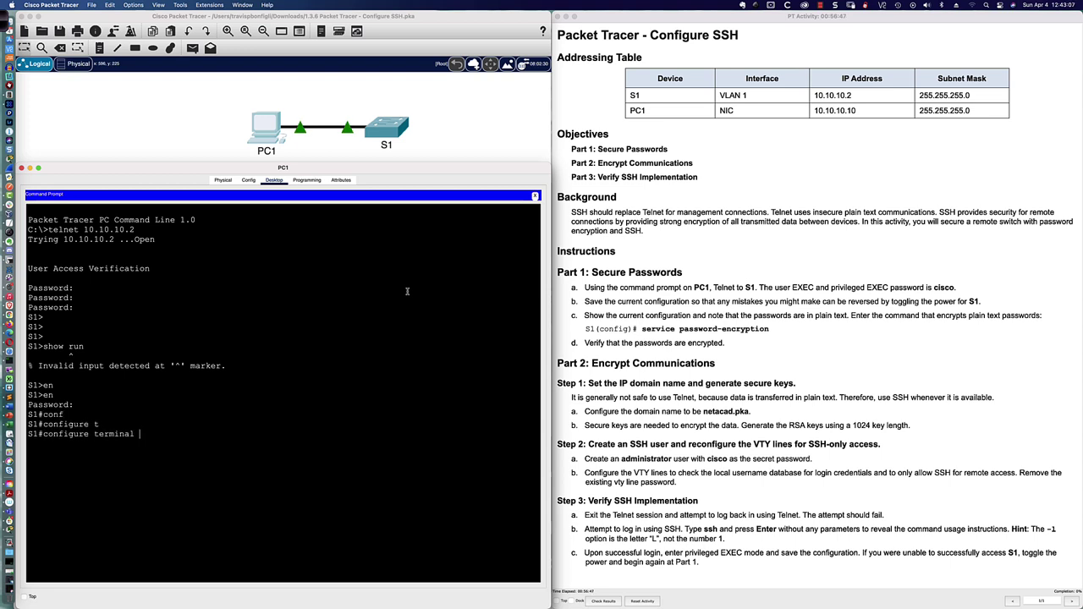
key("BackSpace")
key("BackSpace")
key("BackSpace")
key("BackSpace")
key("BackSpace")
key("BackSpace")
key("BackSpace")
key("BackSpace")
key("BackSpace")
key("BackSpace")
key("BackSpace")
key("BackSpace")
key("BackSpace")
key("BackSpace")
type("t")
key("Return")
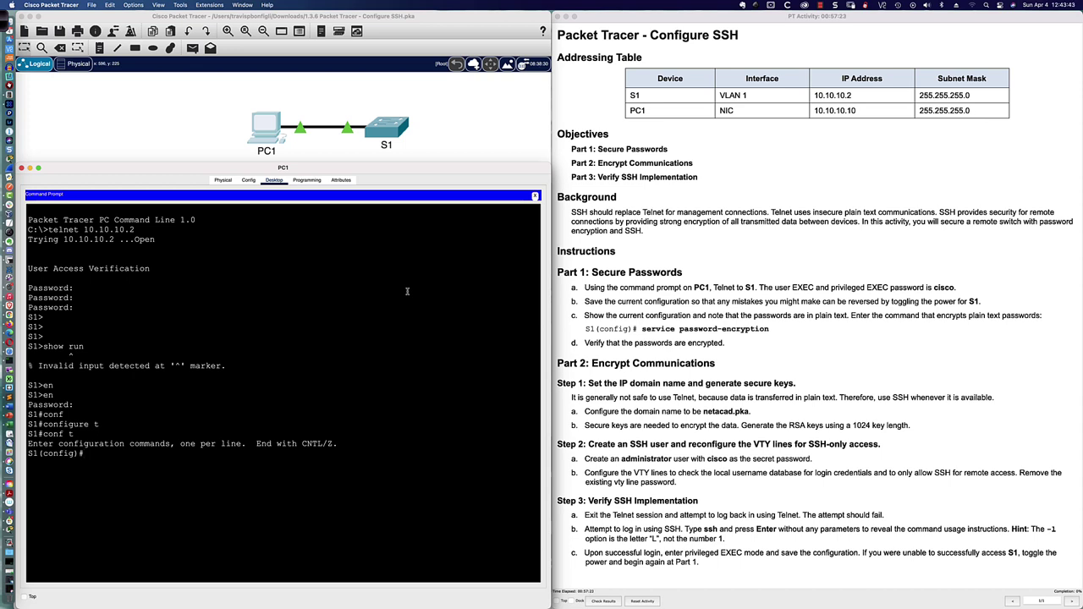
Step: Run 'do sh run | sec line vty' to list both VTY line groups' passwords
type("do sh run | sec line vty")
key("Return")
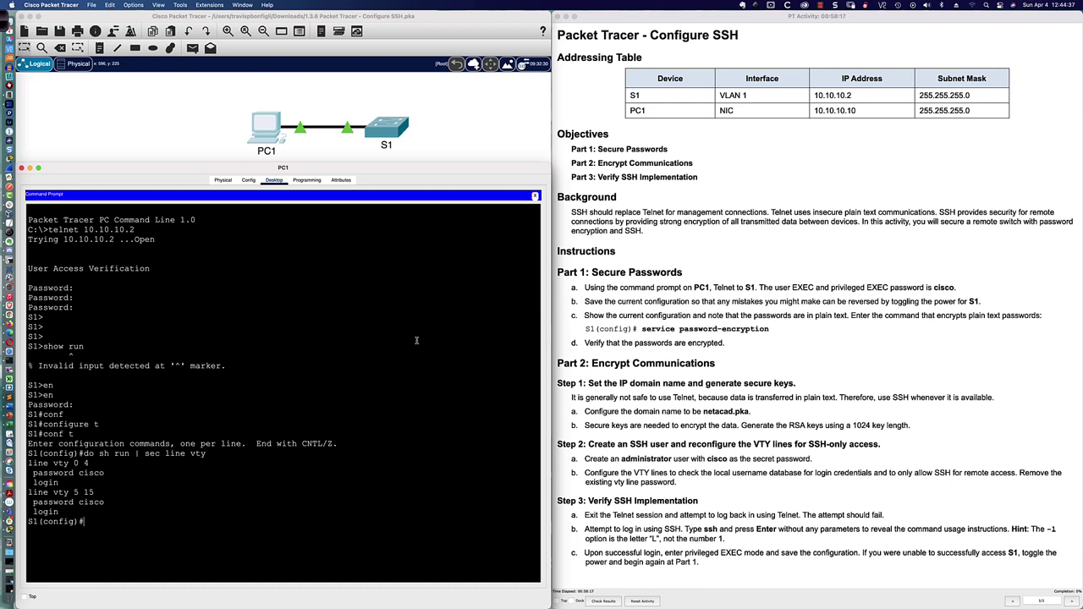
Step: Save S1's configuration with do write mem
type("do write mem")
key("Return")
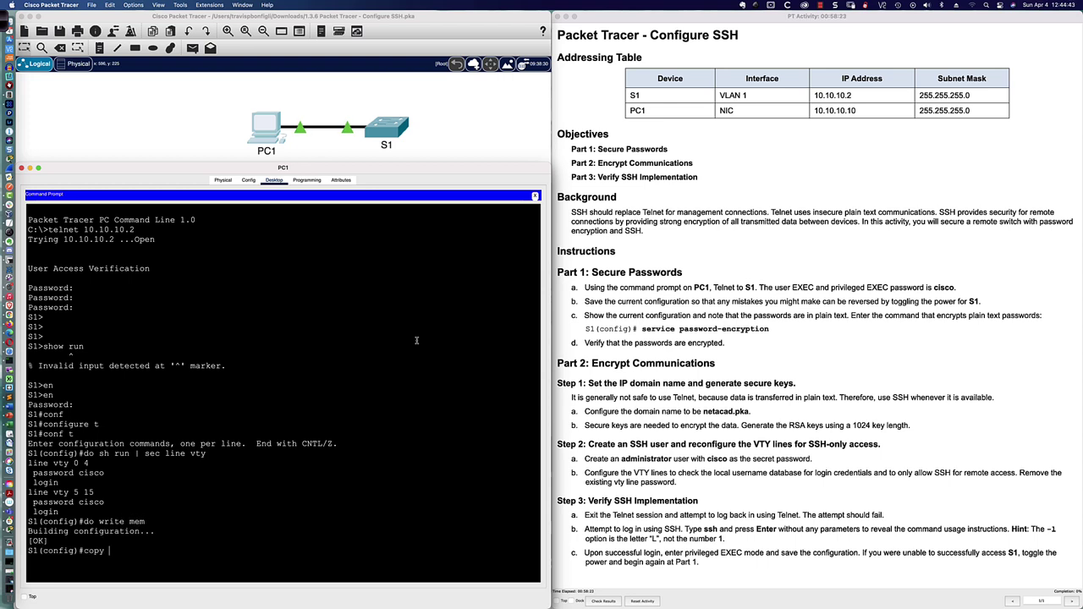
Step: Copy running-config to startup-config with do copy run st, noting the plain-text VTY password
type("c")
key("BackSpace")
type("do copy run")
key("Tab")
type("st")
key("Tab")
key("Return")
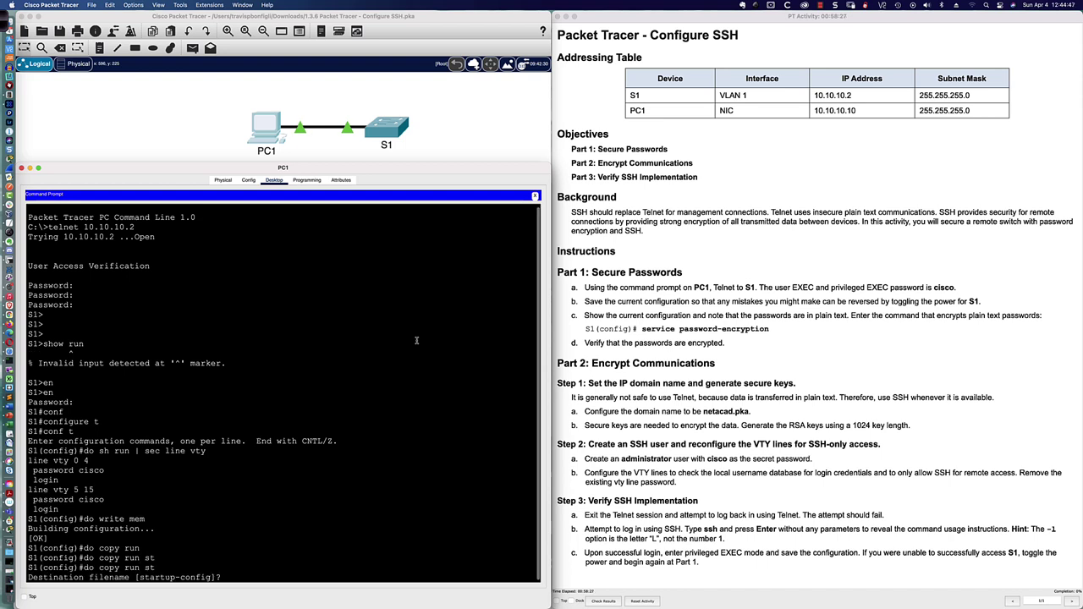
key("Return")
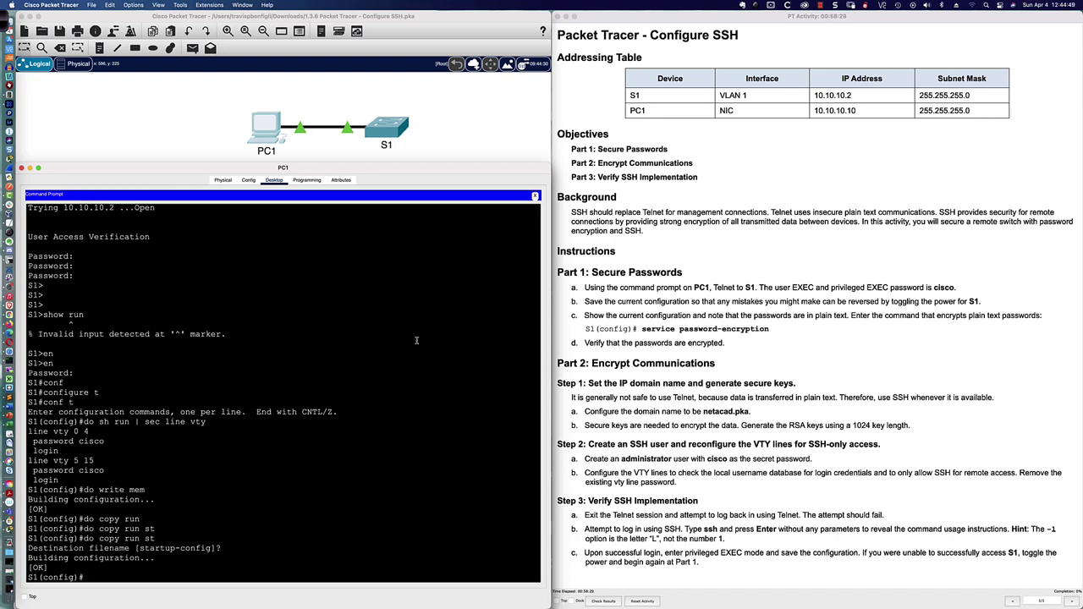
key("Return")
key("Return")
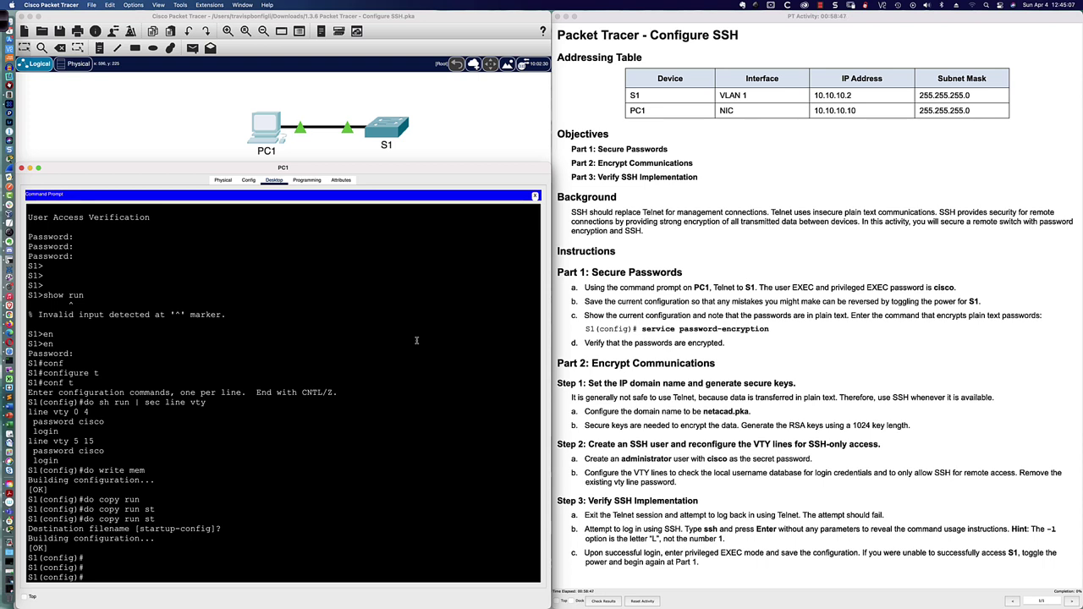
left_click_drag(79, 421, 106, 424)
left_click(97, 576)
Step: Enable service password-encryption on S1 from the S1(config)# prompt
type("ser")
key("Tab")
type("pas")
key("Tab")
key("Return")
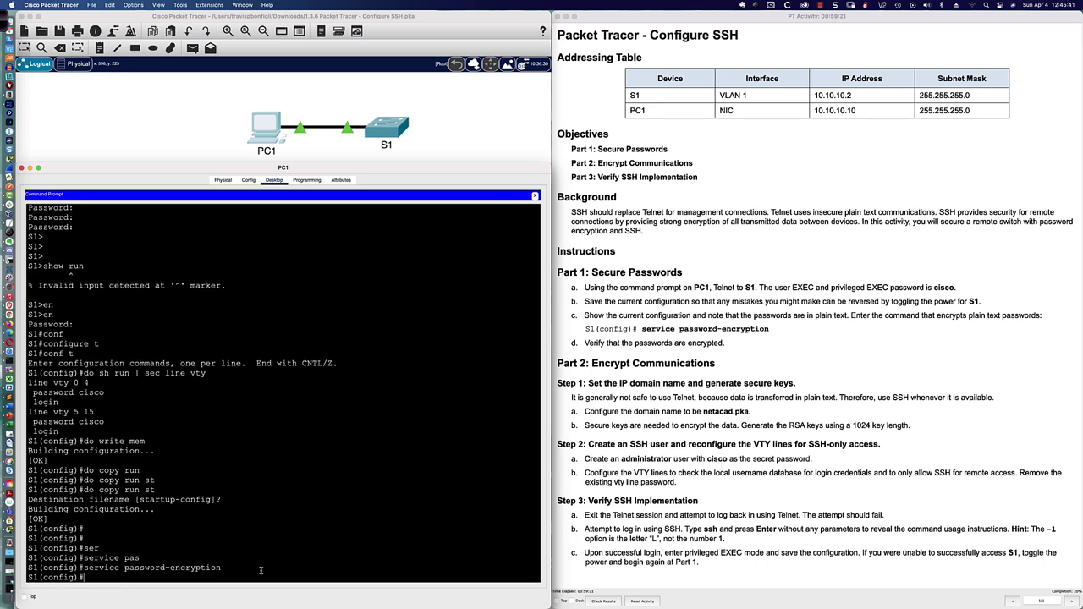
Step: Re-list S1's VTY lines and highlight the type 7 encrypted passwords replacing plain text
key("Up")
key("Up")
key("Up")
key("Up")
key("Up")
key("Return")
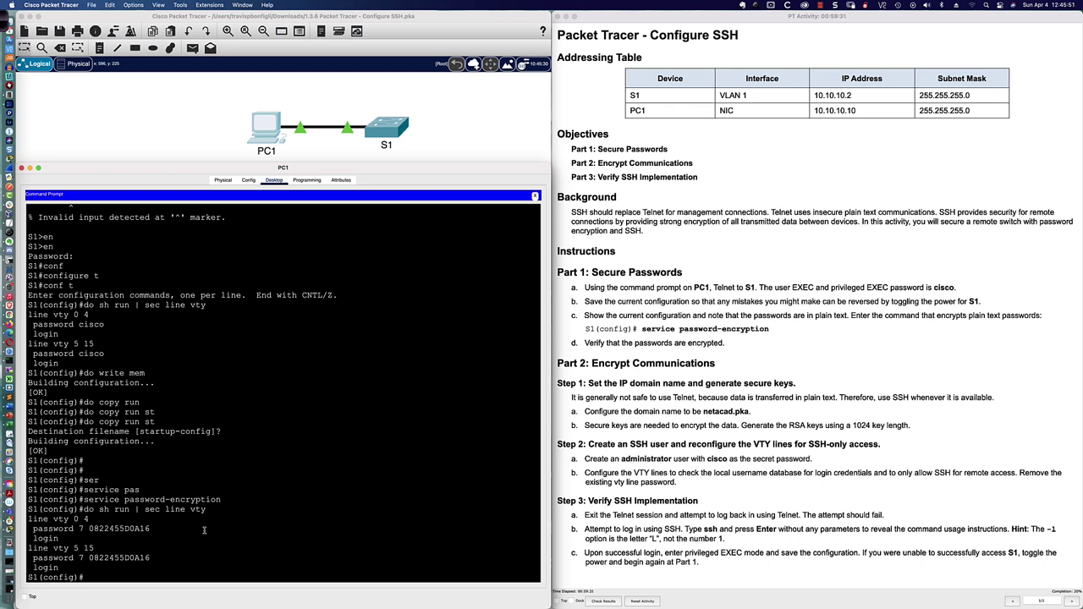
left_click_drag(79, 324, 105, 325)
left_click_drag(89, 528, 151, 528)
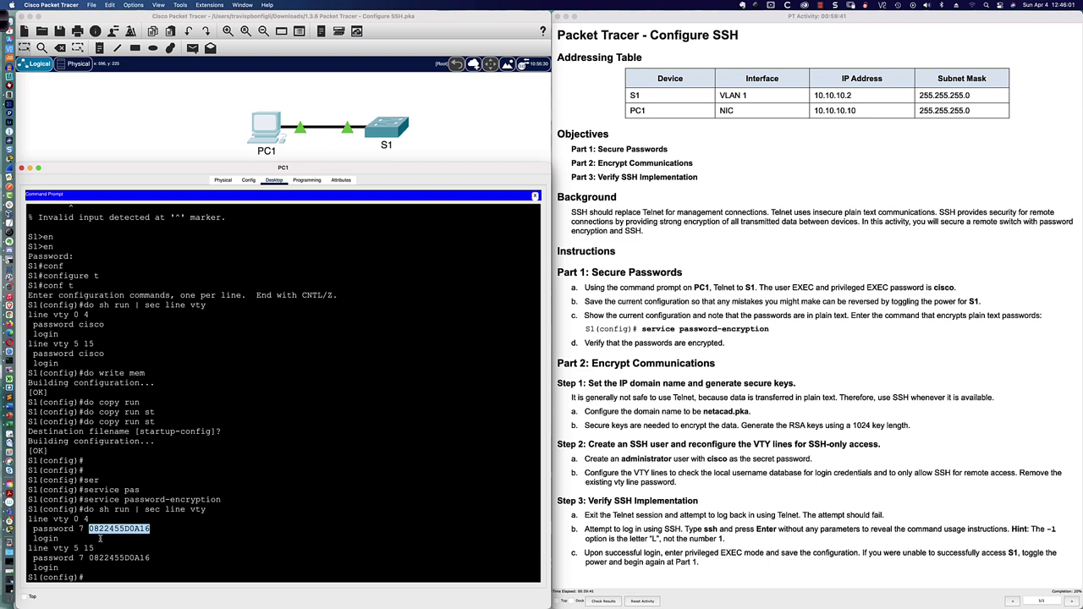
left_click(148, 528)
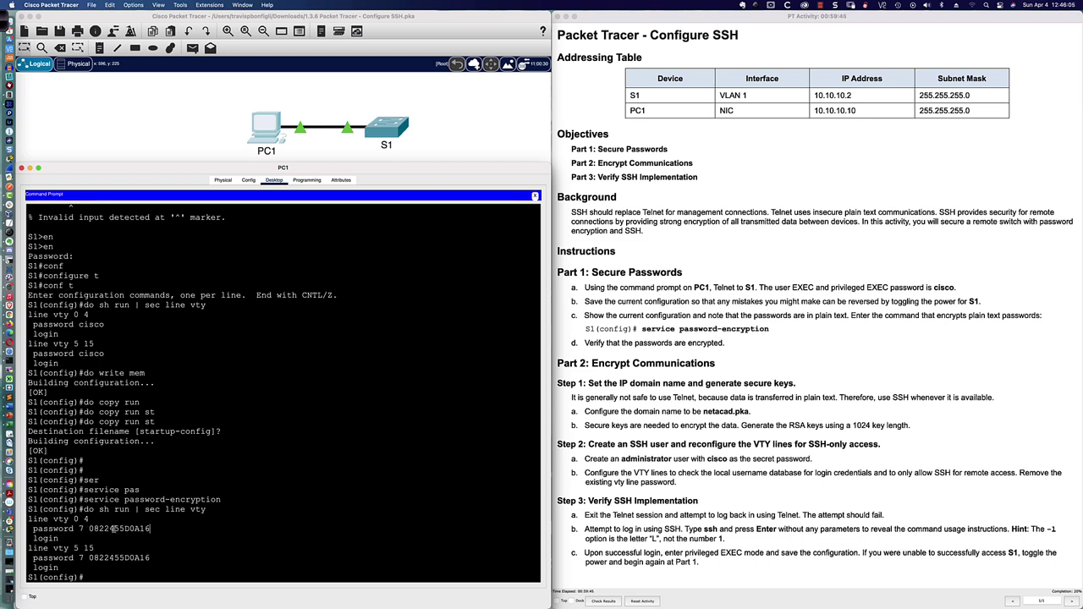
left_click_drag(89, 529, 149, 529)
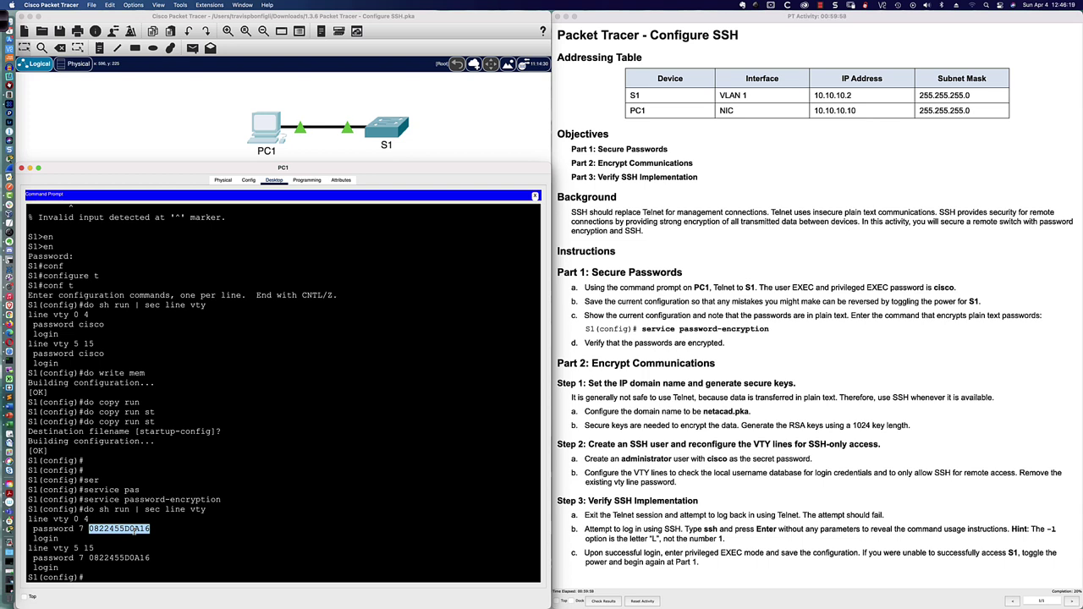
left_click(78, 529)
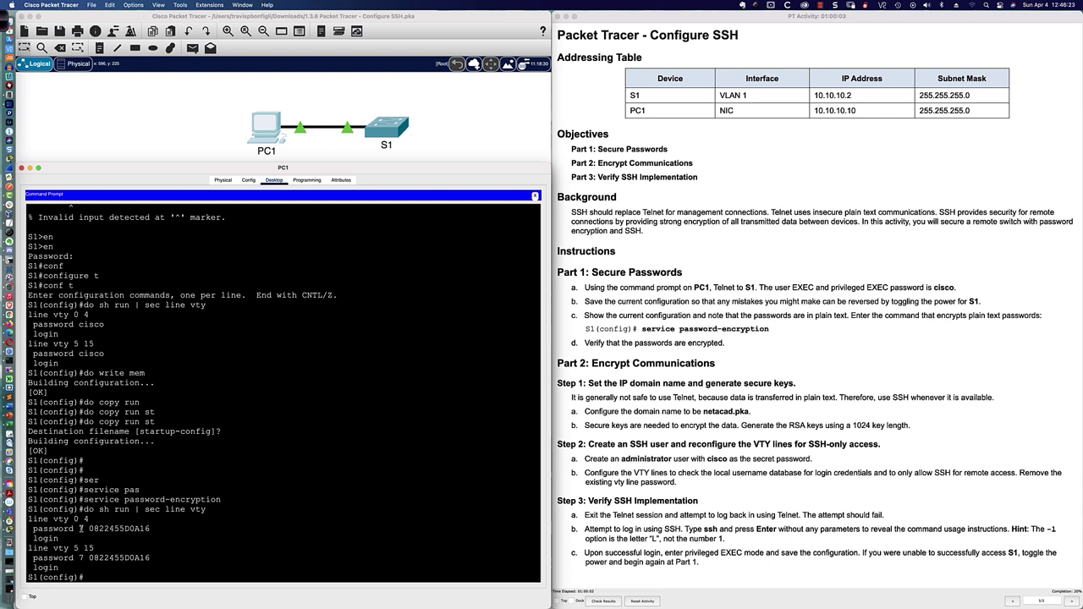
double_click(81, 528)
left_click(102, 577)
left_click(384, 508)
Step: Attempt crypto key generate rsa, which fails because no domain name is set
key("Return")
key("Return")
key("Return")
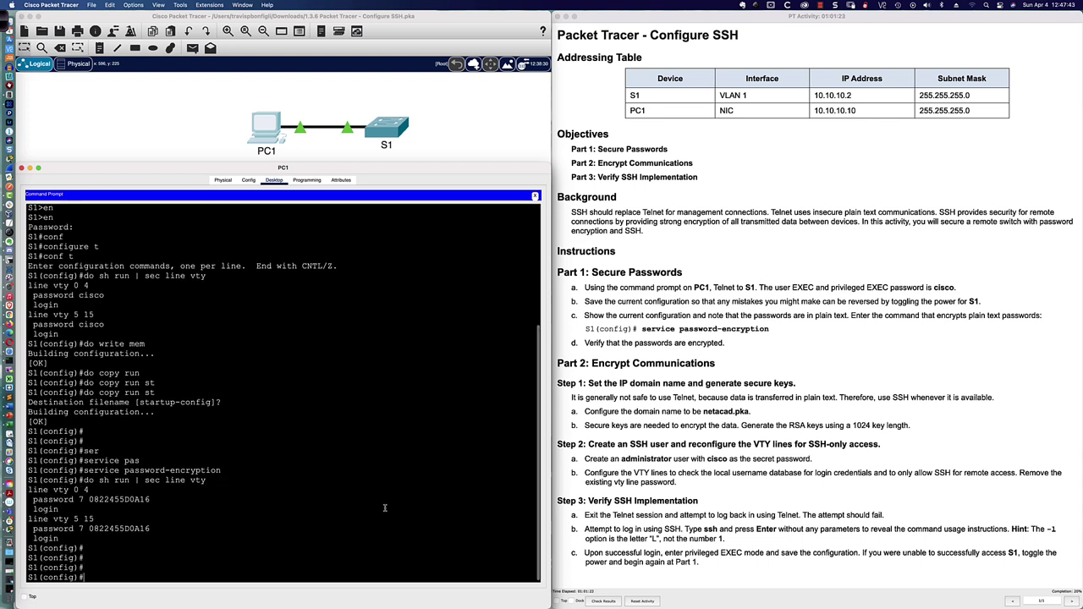
type("cryp")
key("Tab")
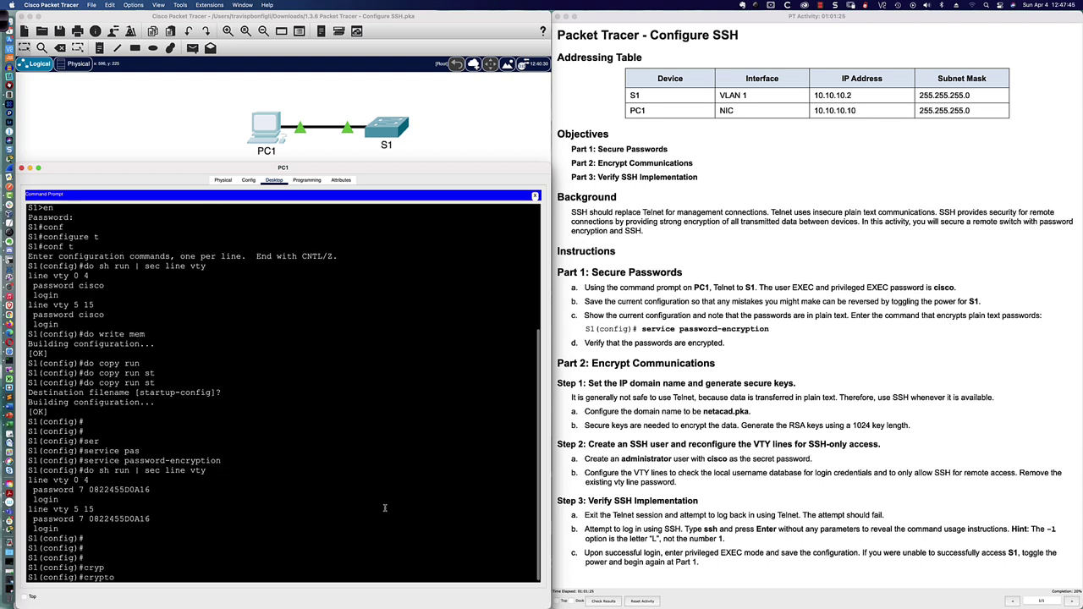
type("key gener")
key("Tab")
type("rs")
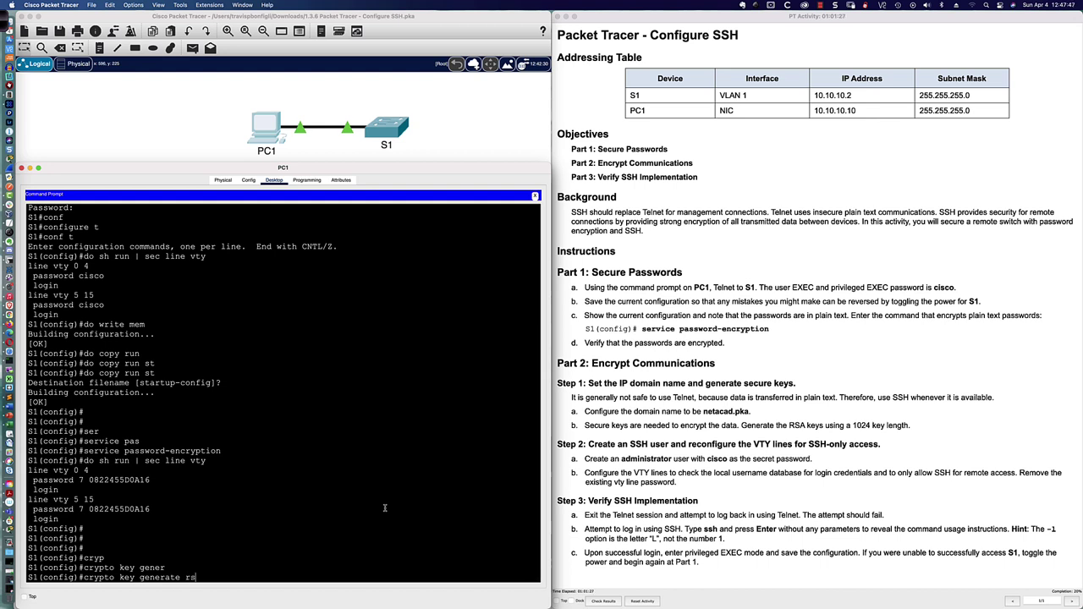
key("Tab")
key("Return")
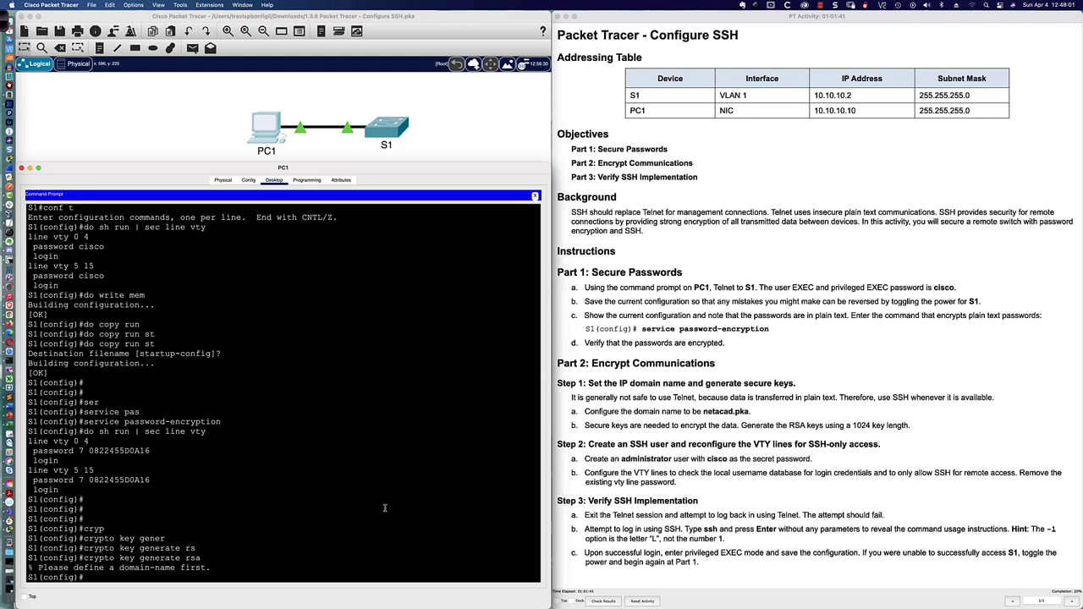
Step: Set S1's IP domain name to netacad.pka
type("ip domain-name netacad.pka")
key("Return")
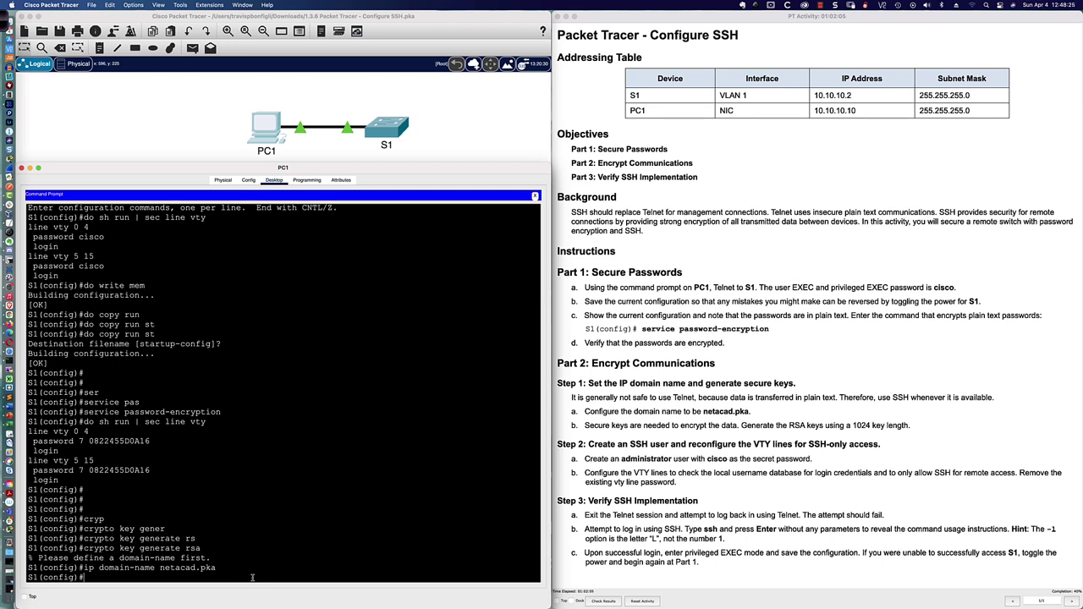
key("Up")
key("Up")
Step: Generate RSA keys named S1.netacad.pka with a 1024-bit modulus
key("Return")
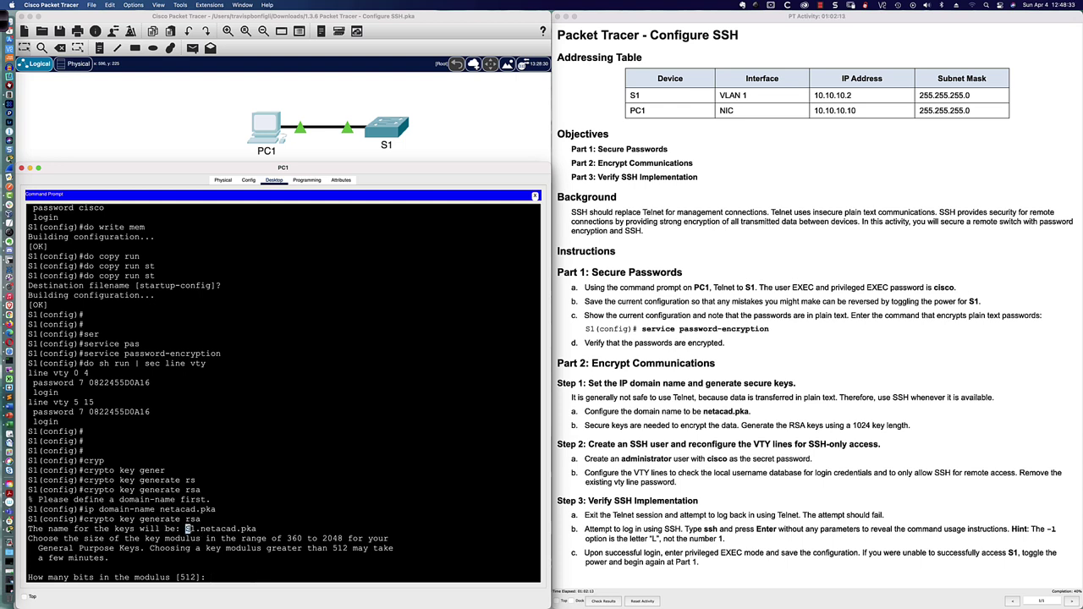
left_click_drag(186, 528, 255, 528)
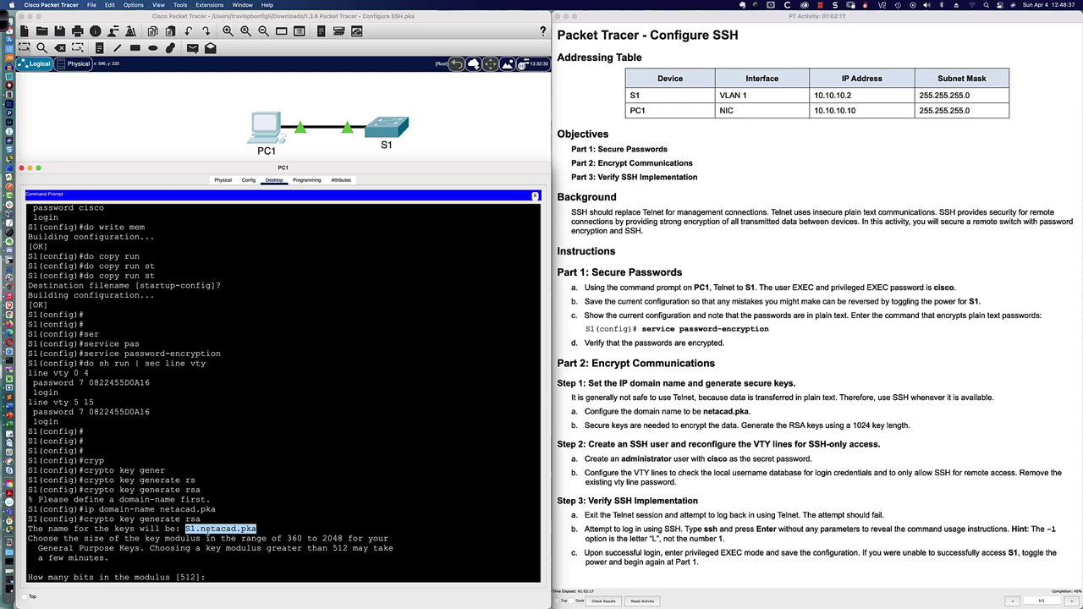
left_click(214, 577)
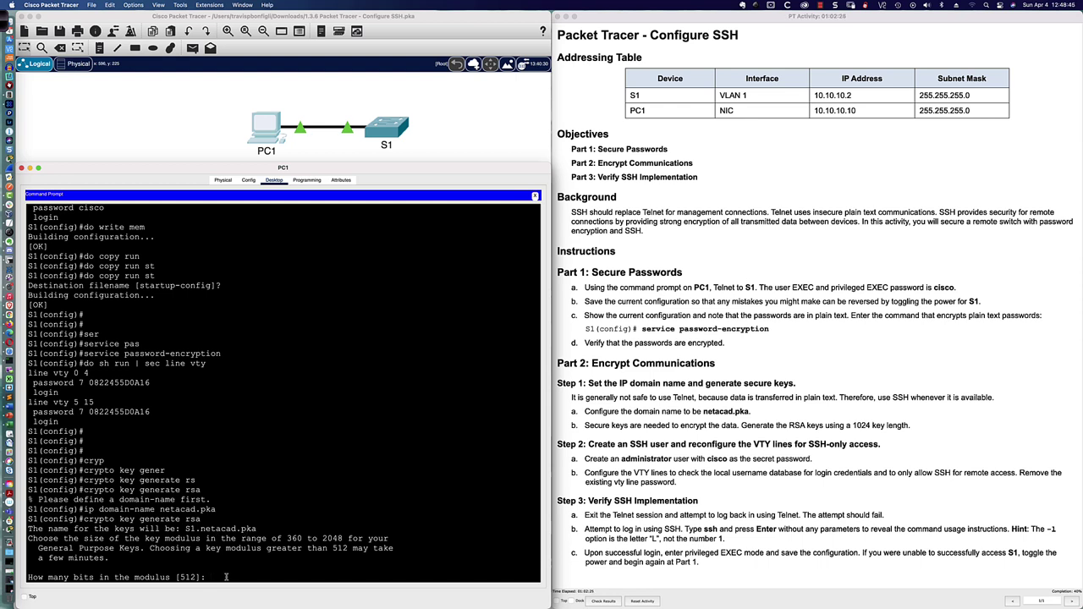
type("1024")
key("Return")
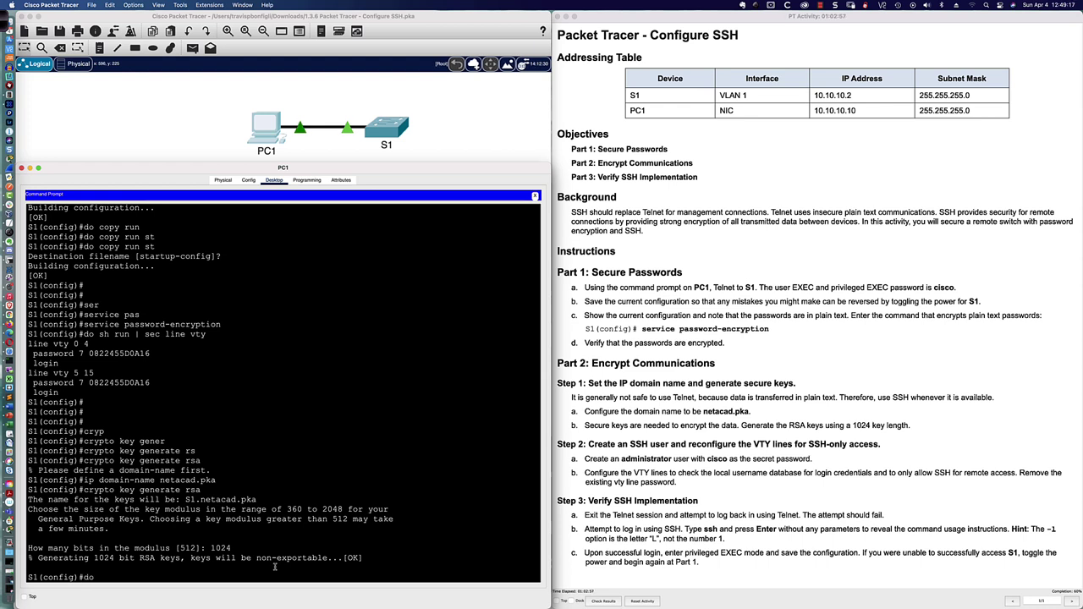
Step: List S1's configured usernames with 'do sh run | inc username' and mark the SSH 1.99 message
type("do sh run | inc username")
key("Return")
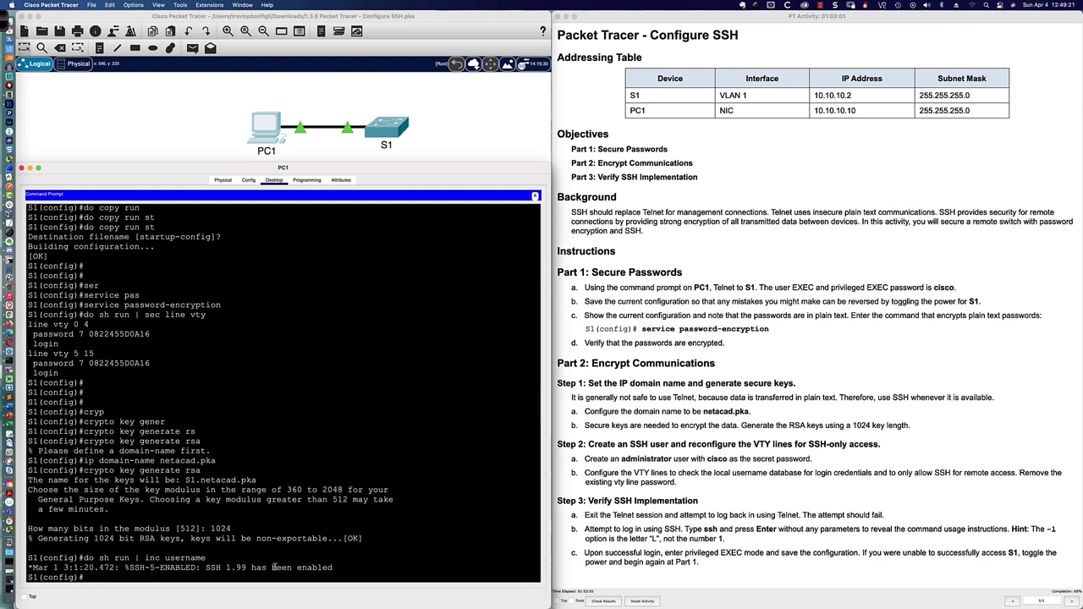
key("Return")
key("Return")
key("Return")
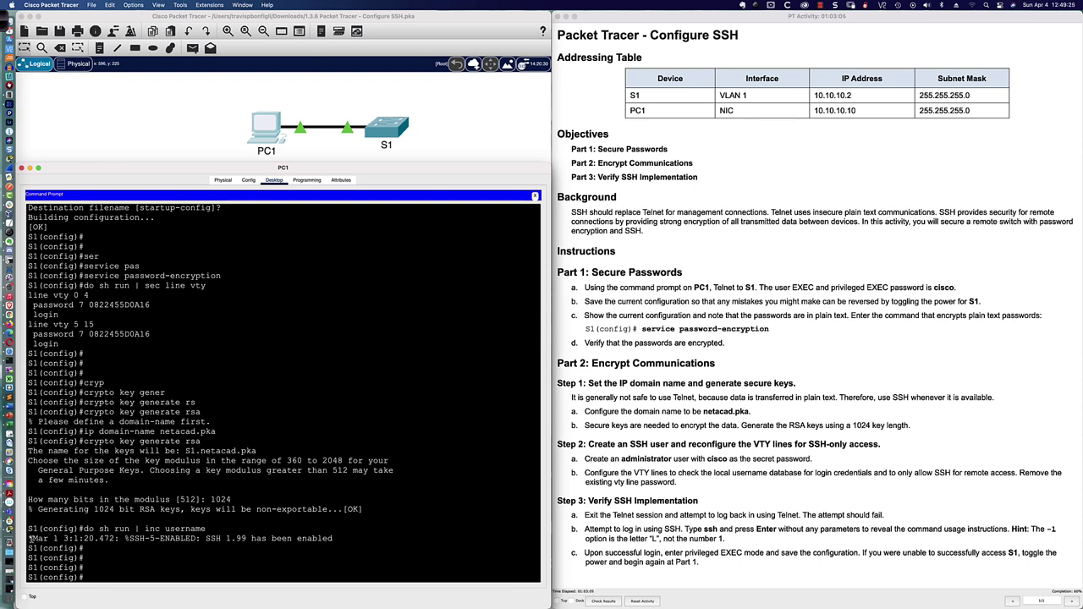
left_click_drag(32, 538, 334, 538)
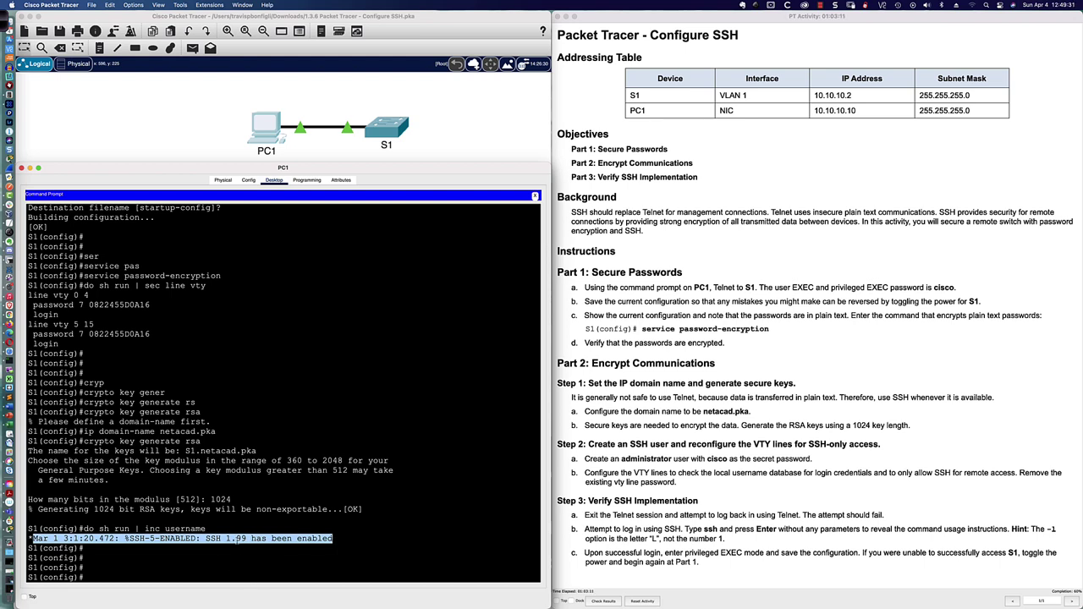
left_click(335, 539)
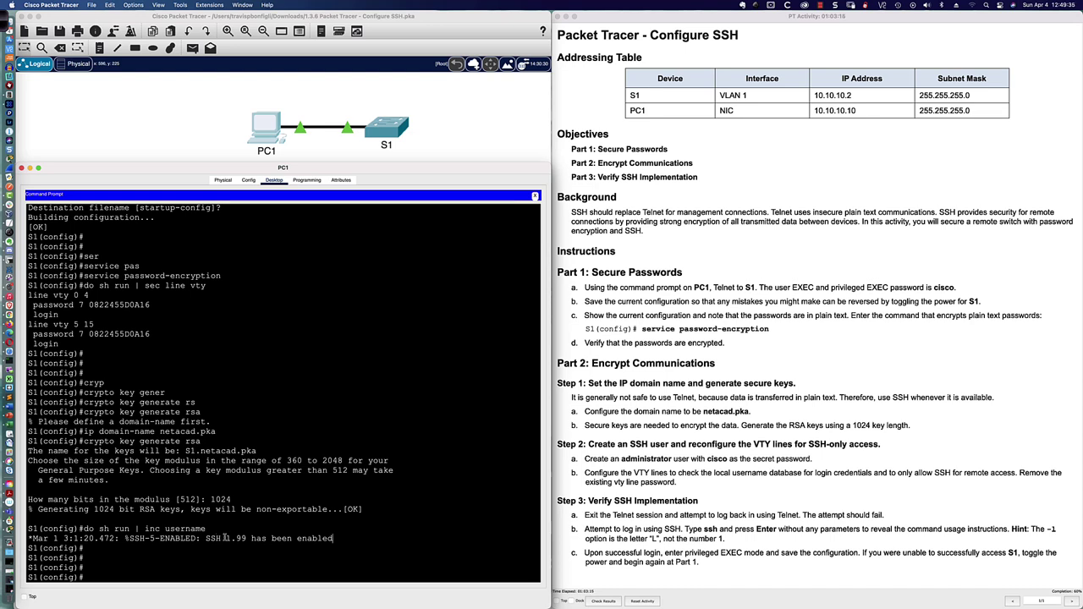
left_click_drag(206, 539, 337, 538)
left_click(380, 556)
key("Return")
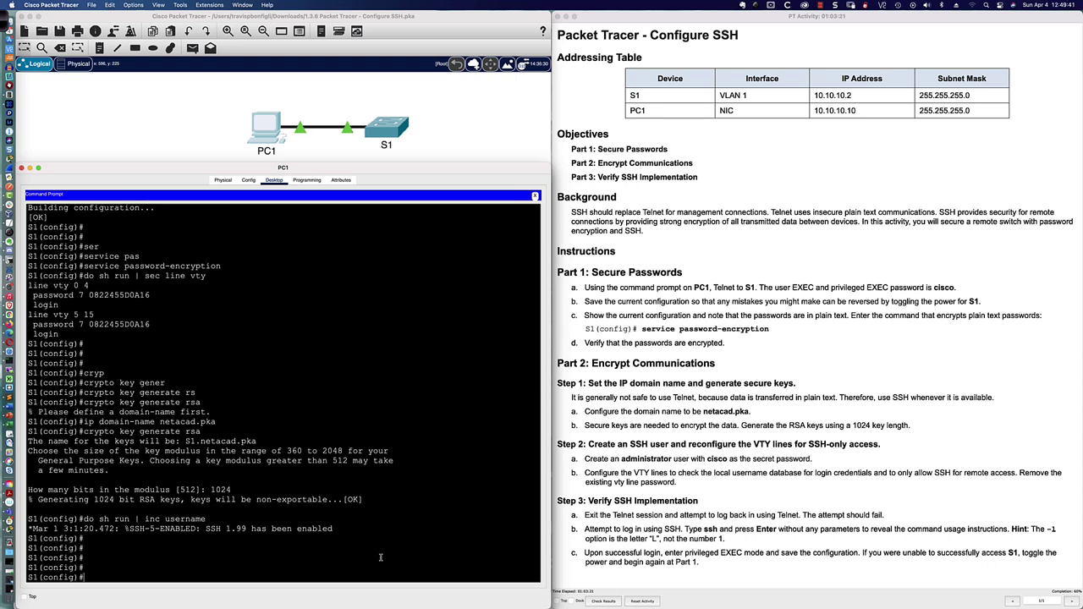
Step: Rerun the username check and restrict S1 to SSH version 2 with 'ip ssh ver 2'
key("Up")
key("Return")
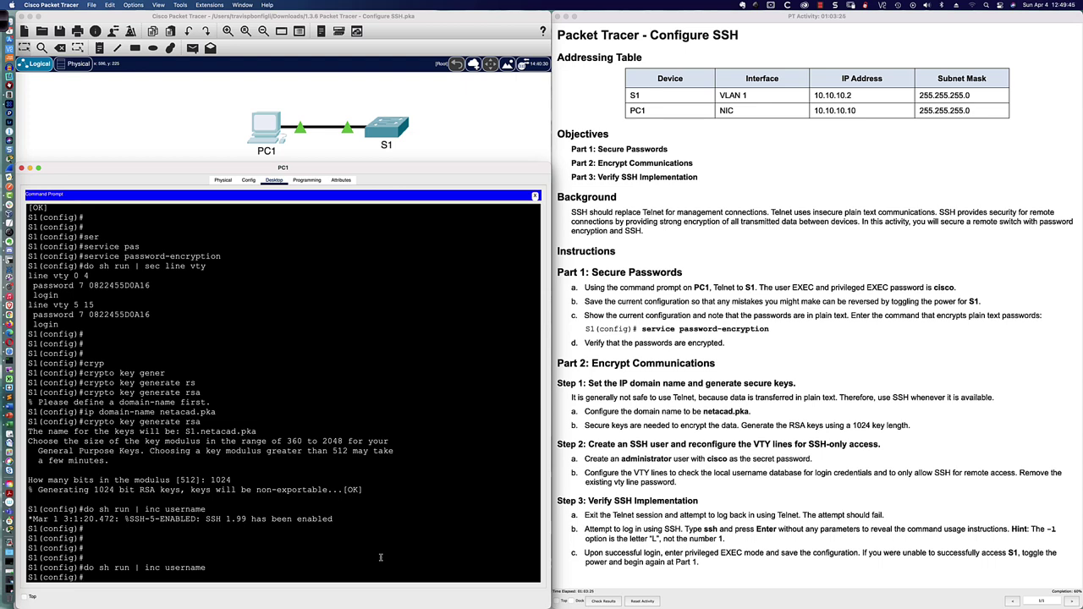
key("Return")
key("Return")
type("ip ")
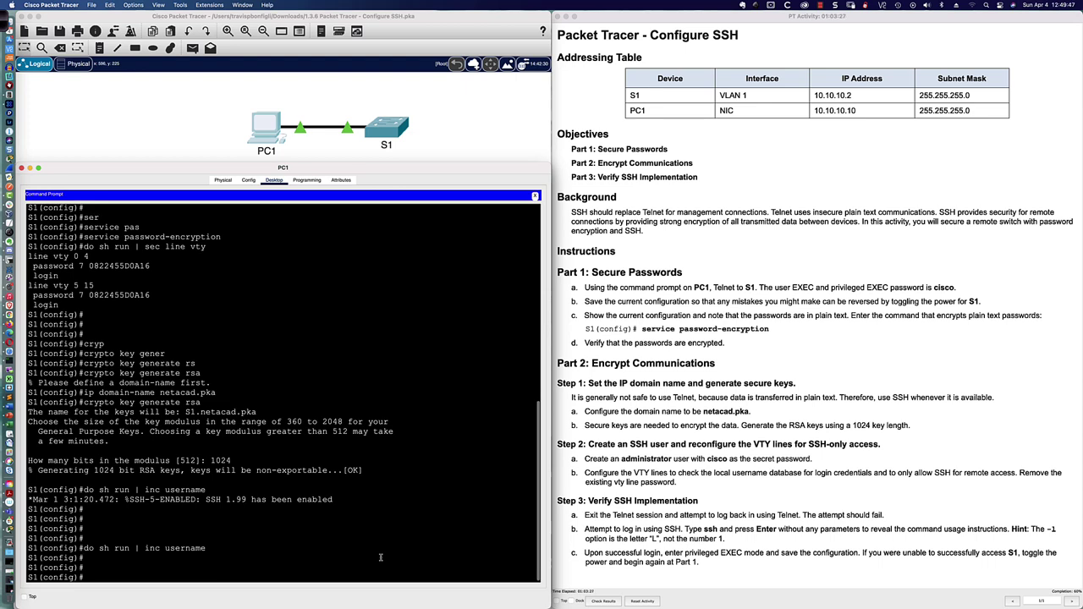
type("ssh ver")
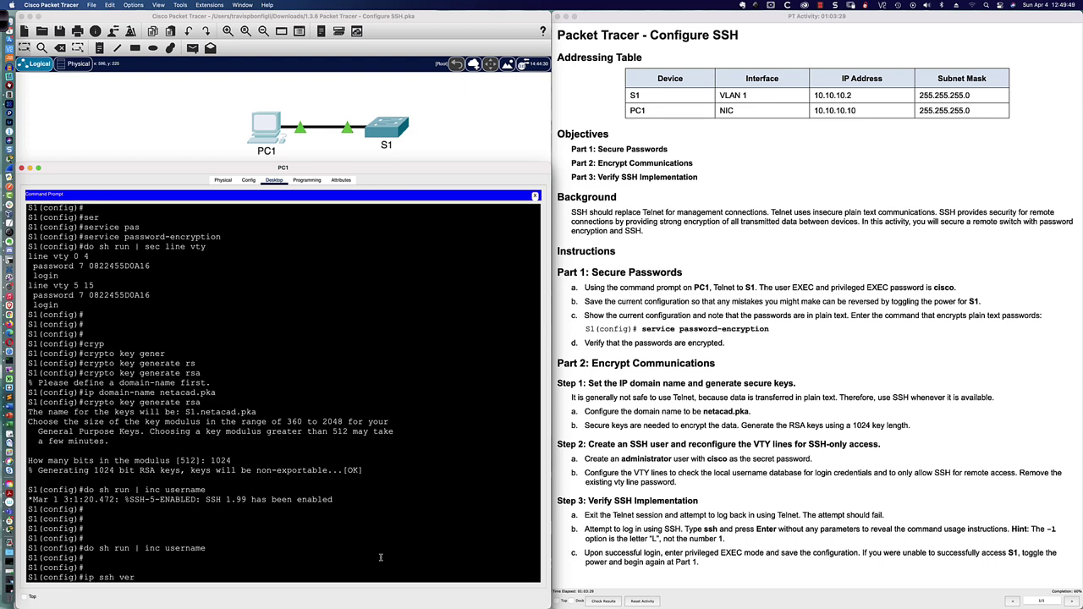
type(" 2")
key("Return")
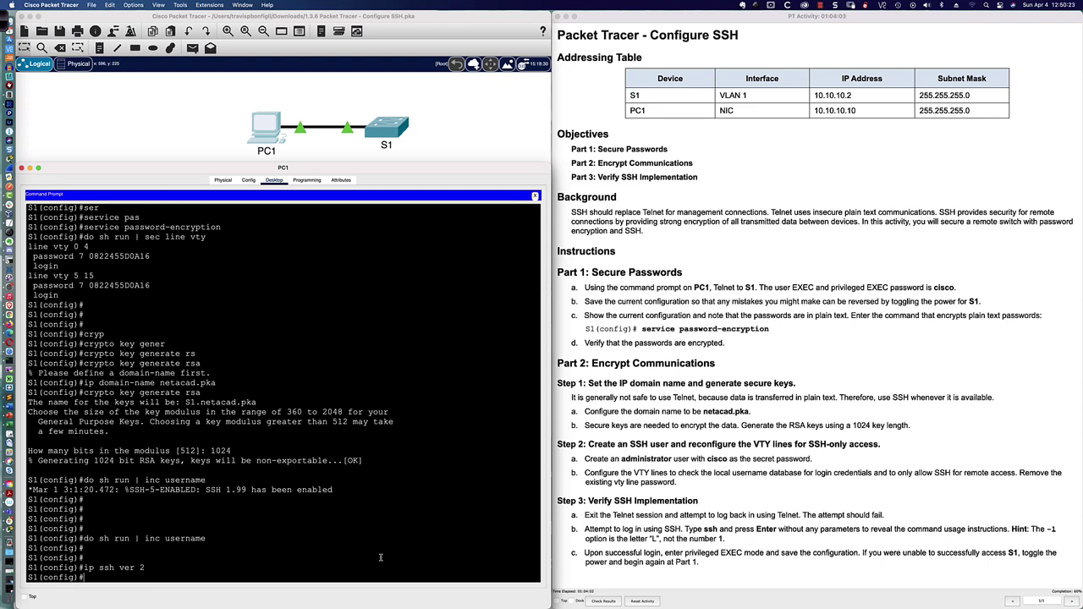
key("Return")
key("Return")
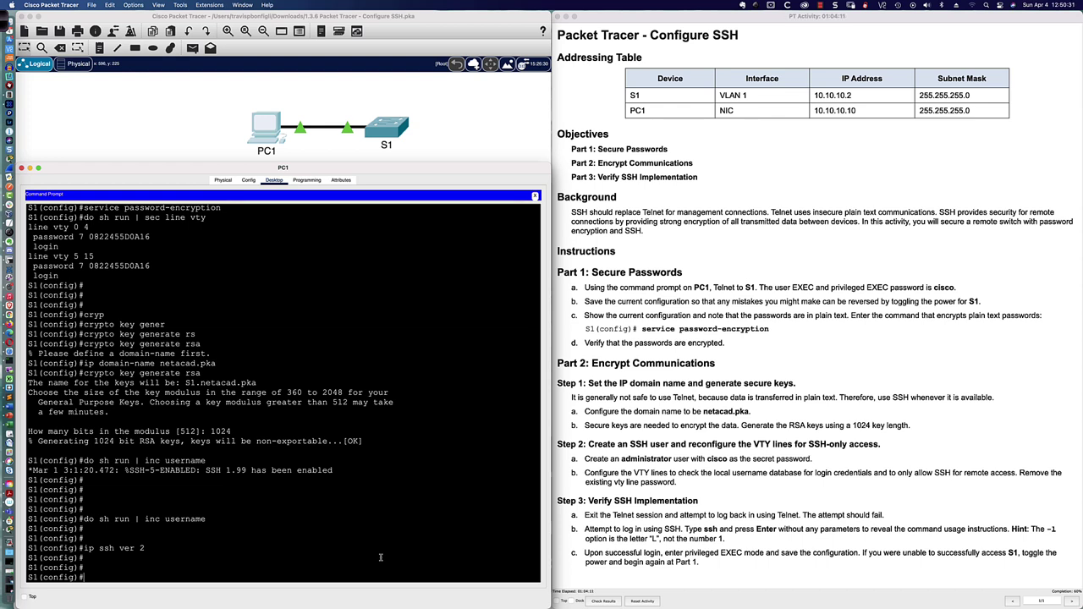
Step: Create local user 'administrator' with the lab secret and confirm it shows as a type 5 hash
type("username administrator")
type("sec")
key("Tab")
type("cisco")
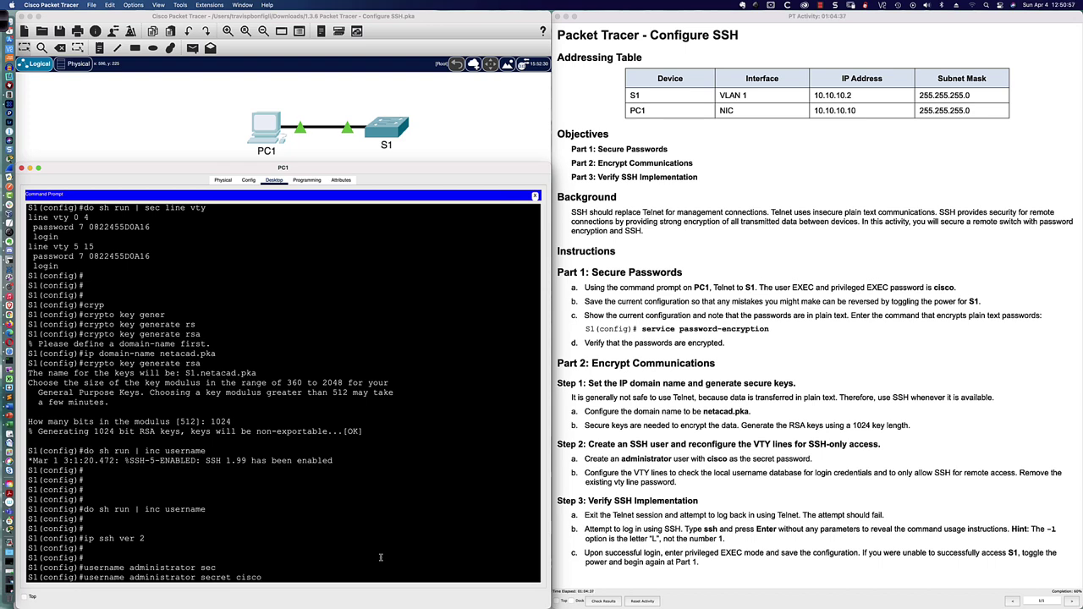
key("Return")
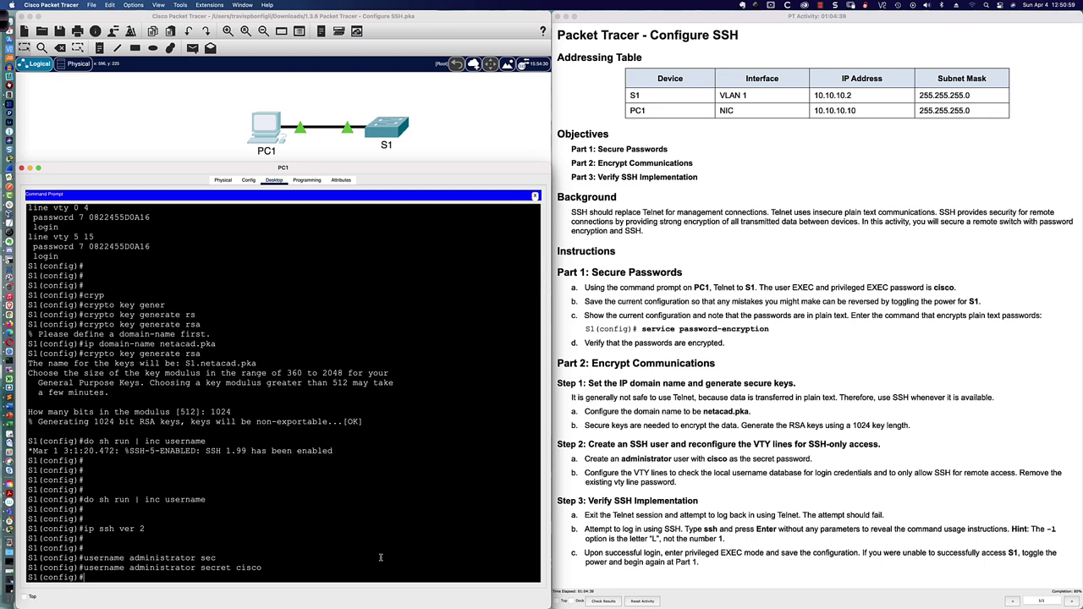
key("Up")
key("Up")
key("Up")
key("Return")
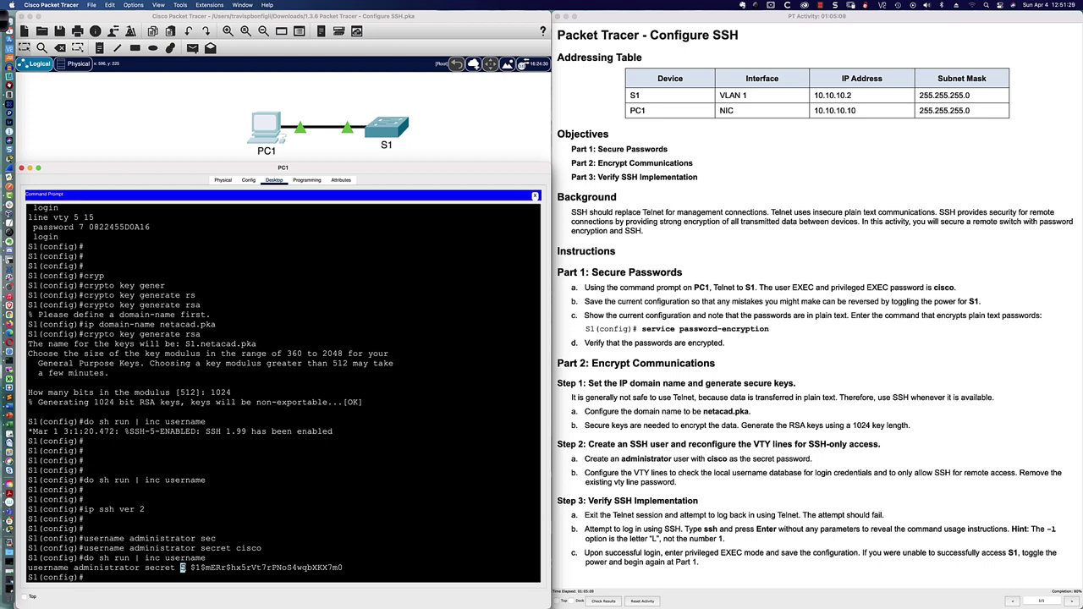
Step: List S1's VTY line config and compare its type 7 line password with the user's type 5 secret
left_click_drag(190, 568, 370, 561)
type("do sh run | sec line vty")
key("Return")
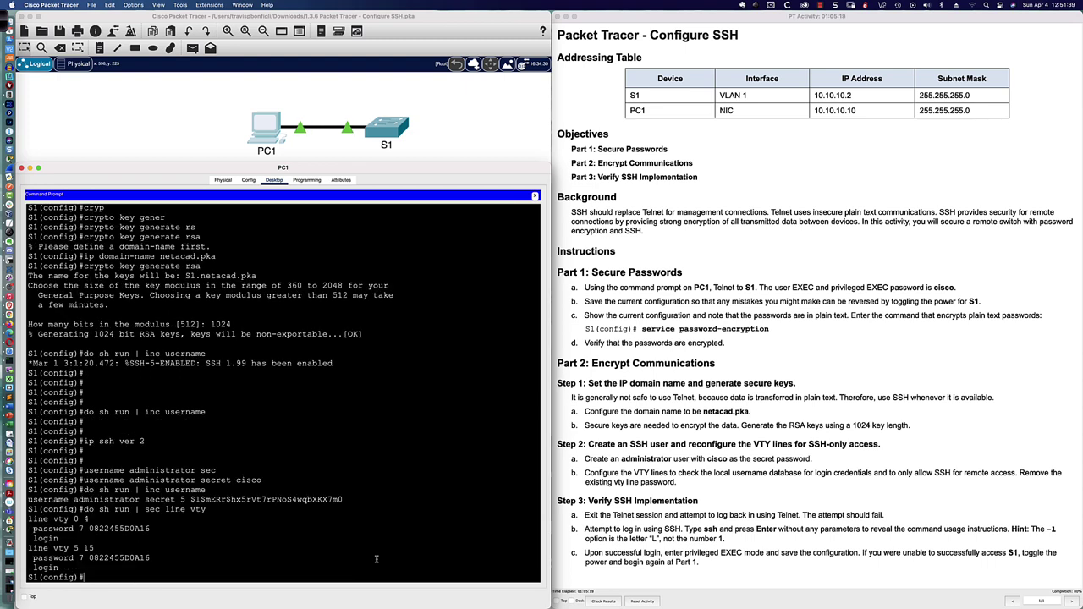
left_click_drag(191, 499, 346, 500)
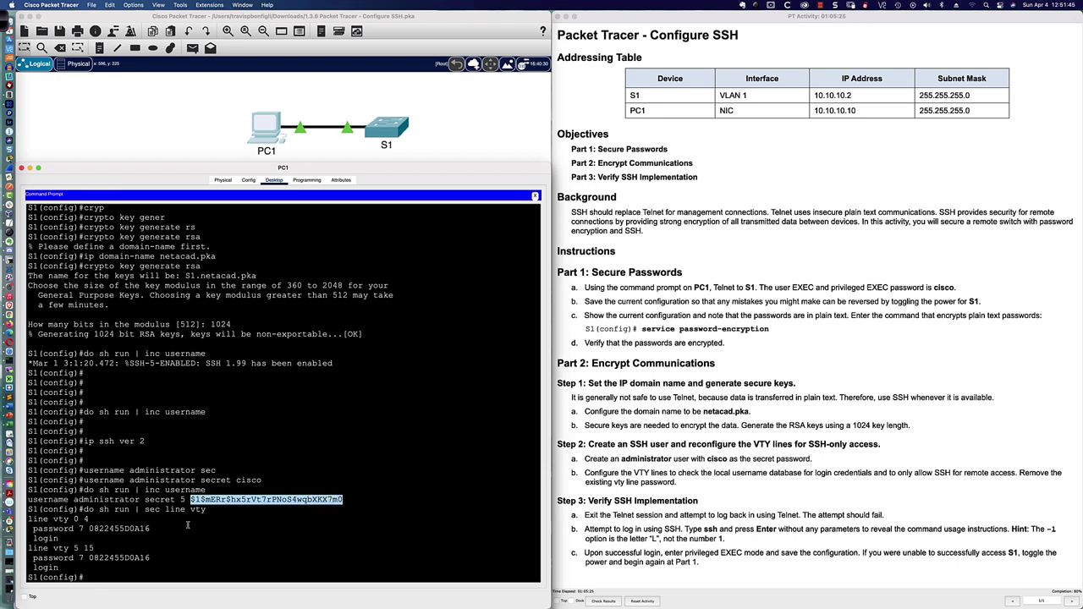
left_click(91, 529)
left_click_drag(90, 529, 344, 499)
Step: Switch to the R8-2811 SecureCRT console and enter global configuration mode
key("super+Tab")
key("super+Tab")
key("super+Tab")
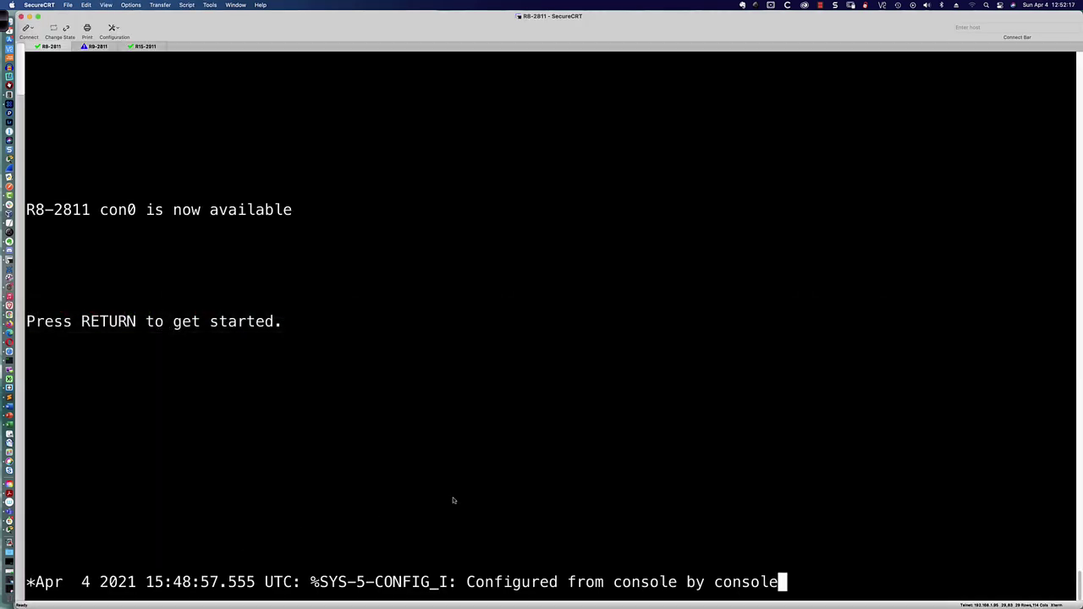
key("Return")
key("Return")
key("Return")
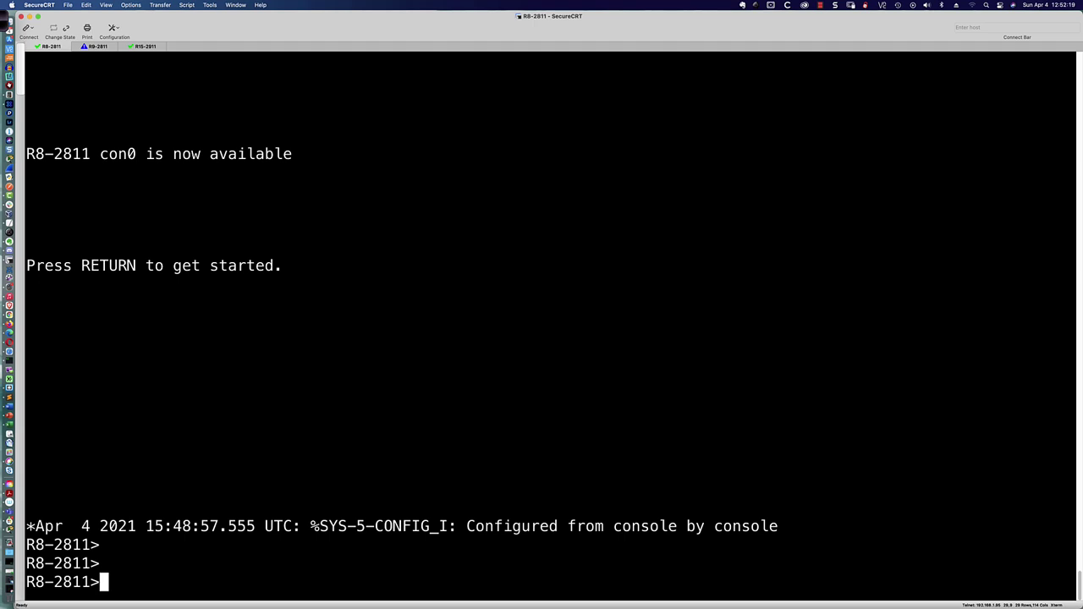
type("en")
key("Return")
key("Return")
key("Return")
key("Return")
key("Return")
key("Return")
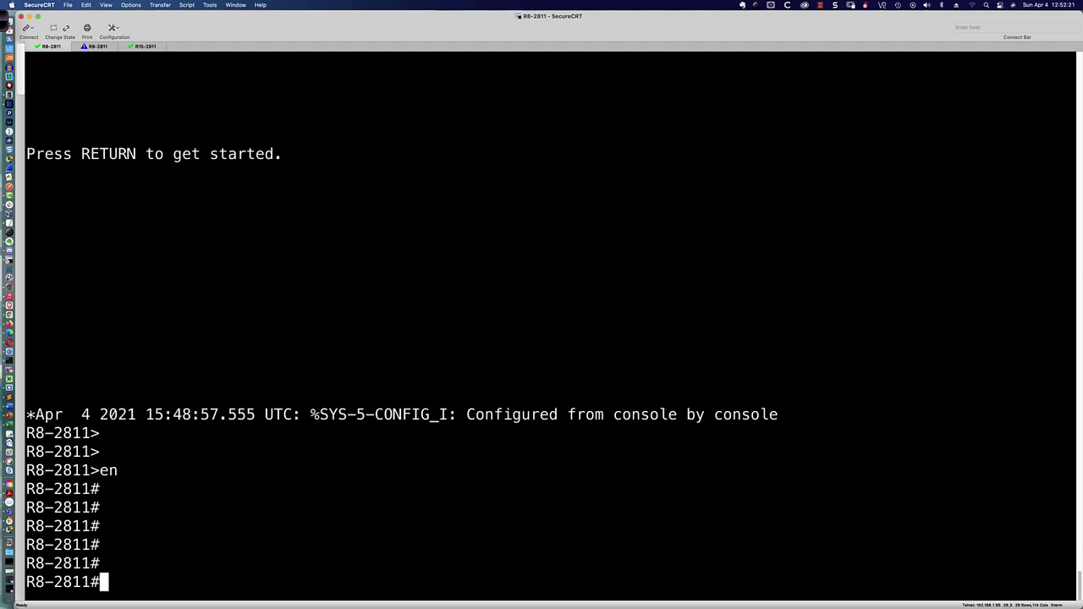
type("conf t")
Step: Filter the running config for 'ver', correcting the capitalised search, to reveal version 15.1
key("Return")
key("Return")
key("Return")
key("Return")
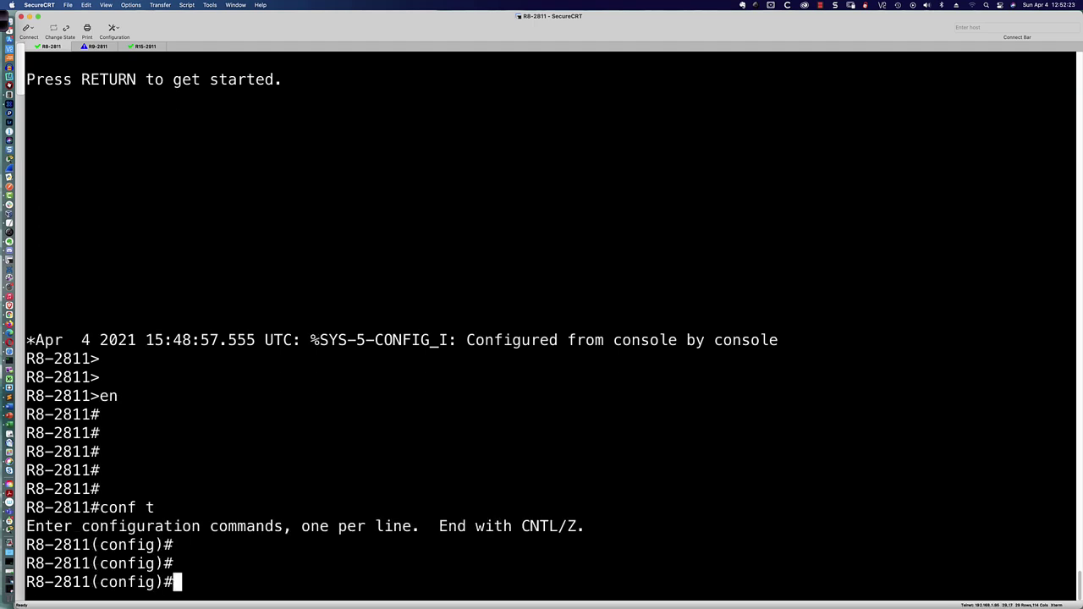
type("do sh run | inc Ver")
key("Return")
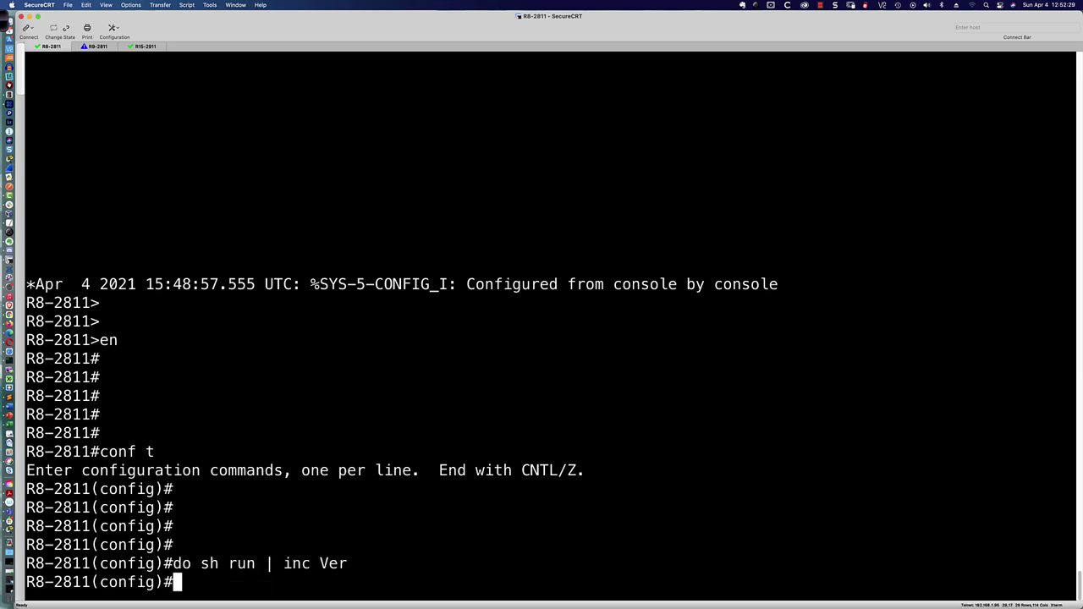
key("Up")
key("BackSpace")
key("BackSpace")
key("BackSpace")
type("ver")
key("Return")
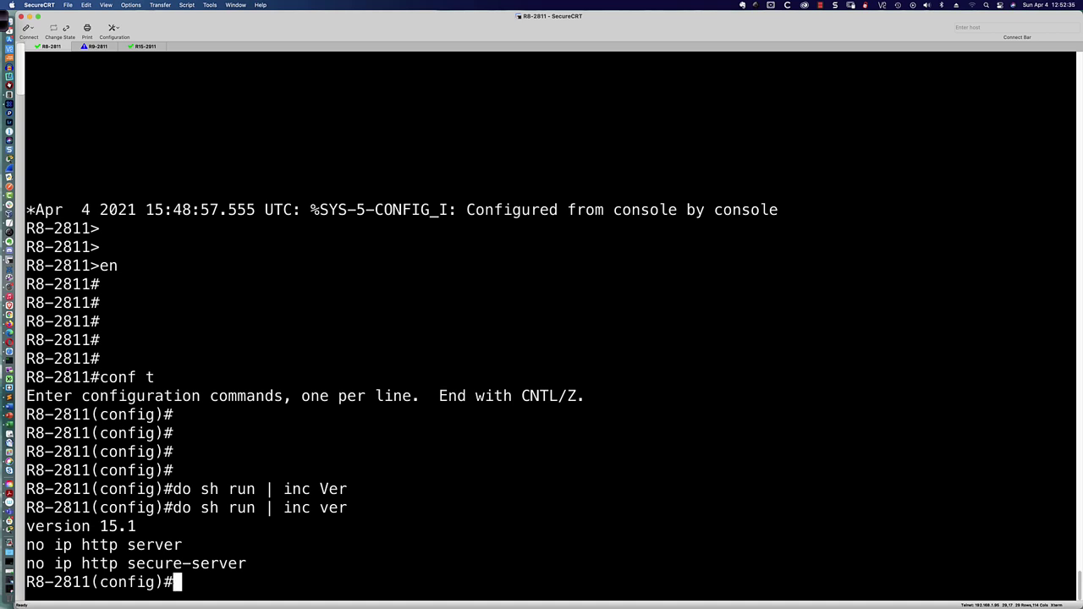
Step: Show the username algorithm-type help on R8-2811, listing md5, scrypt and sha256
type("username travis algro")
key("Tab")
key("BackSpace")
key("BackSpace")
type("or")
key("Tab")
type("?")
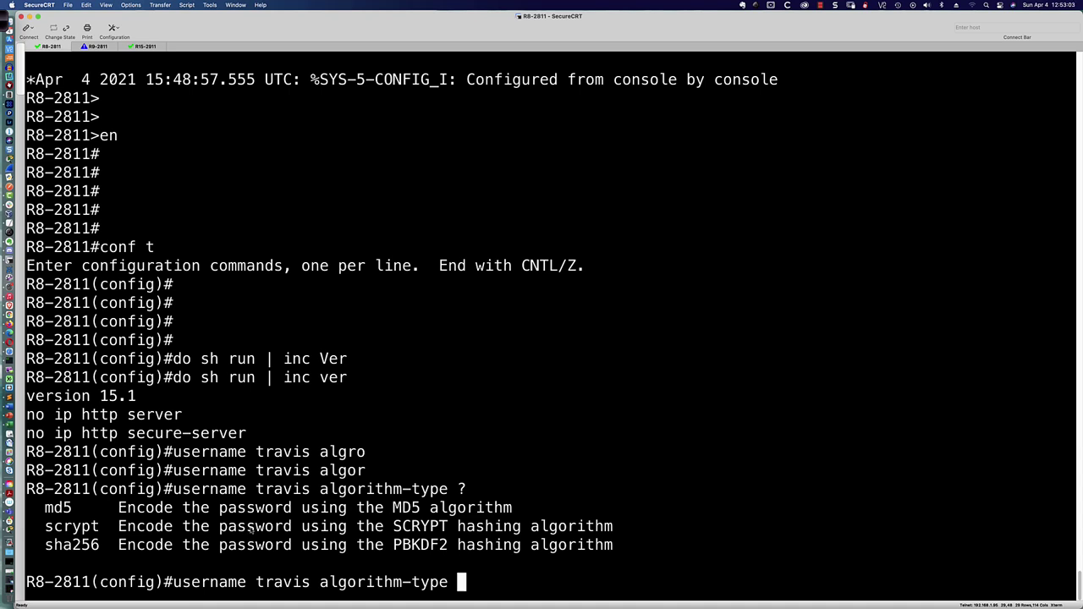
left_click_drag(45, 508, 514, 513)
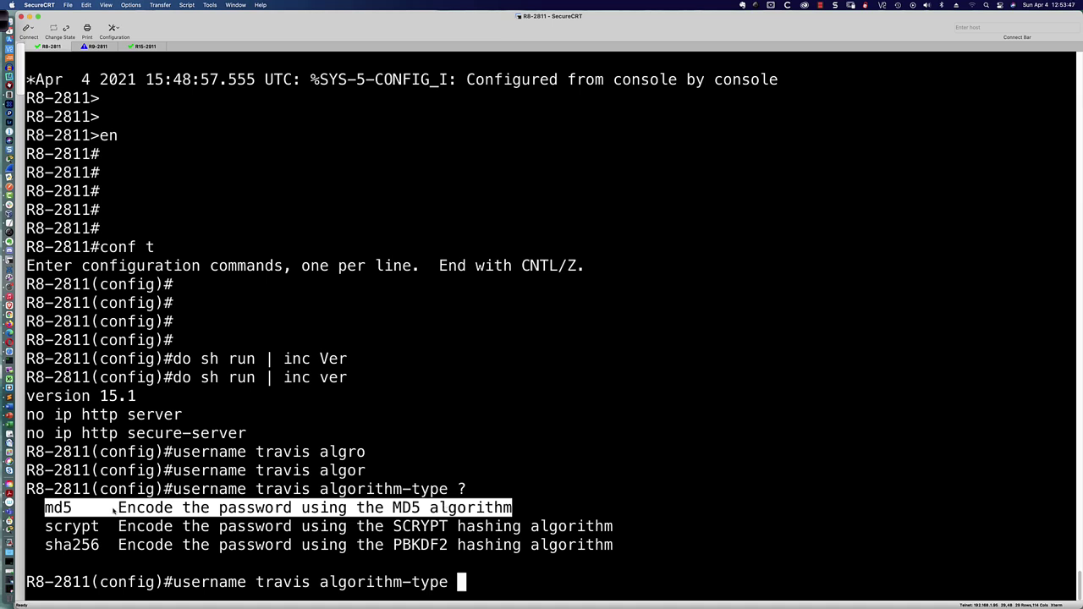
left_click(115, 514)
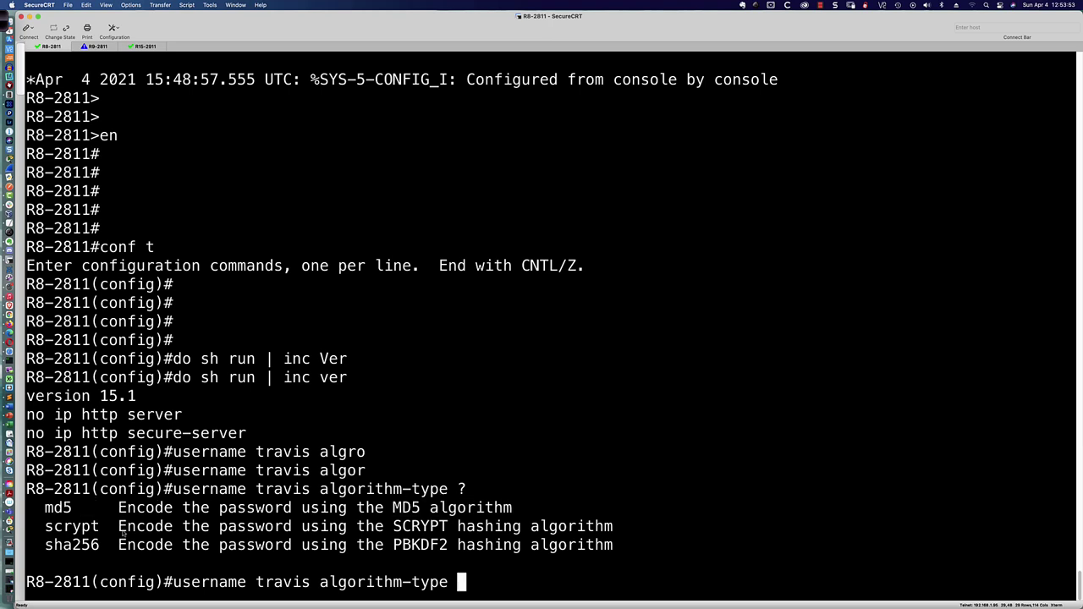
left_click_drag(45, 525, 616, 551)
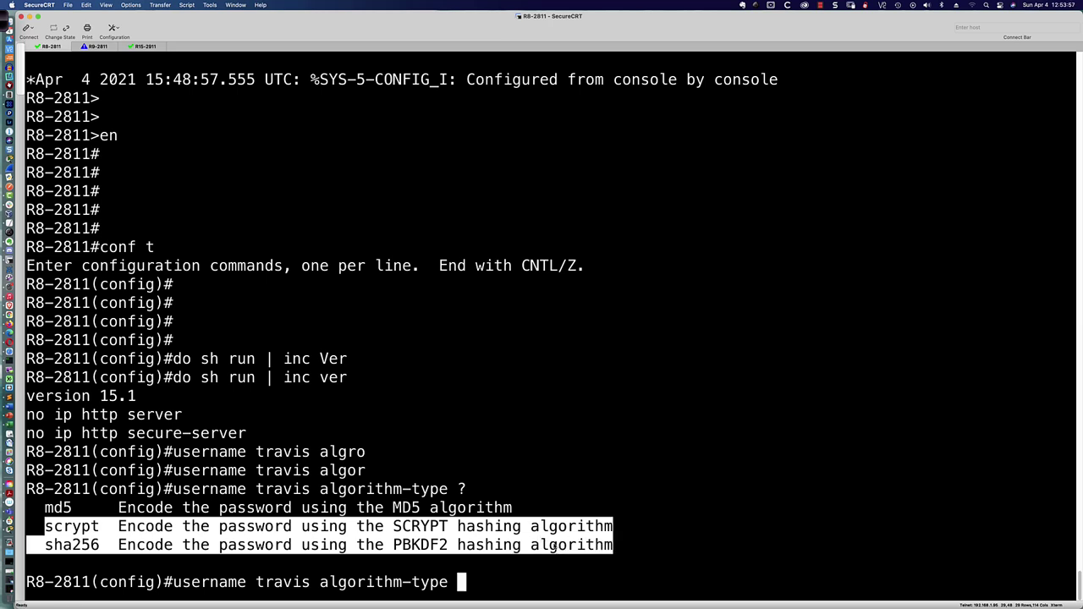
left_click(350, 524)
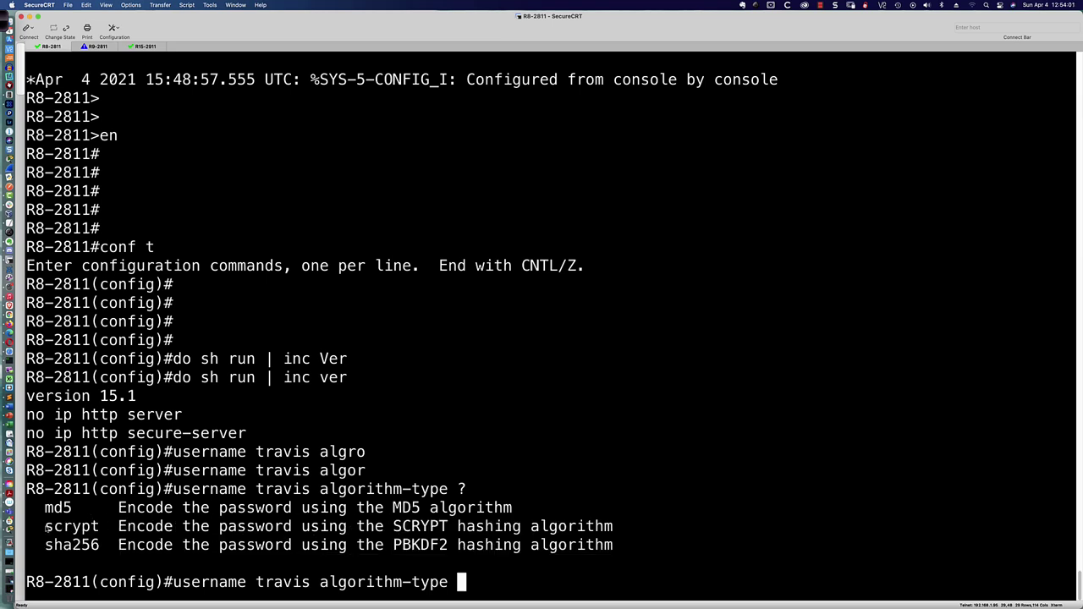
left_click_drag(46, 526, 635, 524)
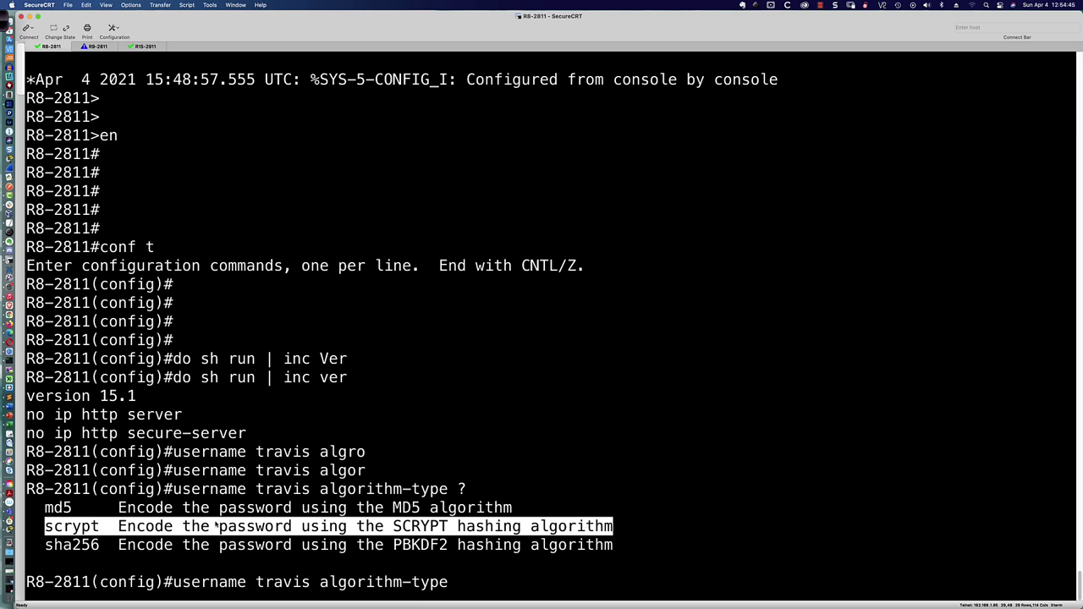
Step: Create the first local user with an scrypt-hashed secret on R8-2811
left_click(555, 589)
type("scr")
key("Tab")
type("sec")
key("Tab")
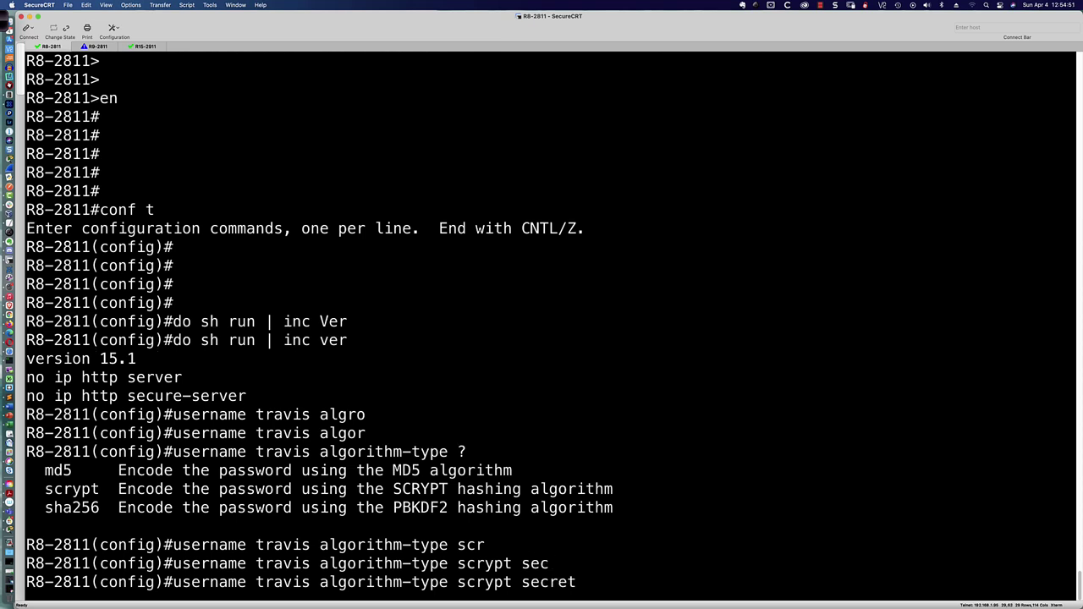
type("cisco")
key("Return")
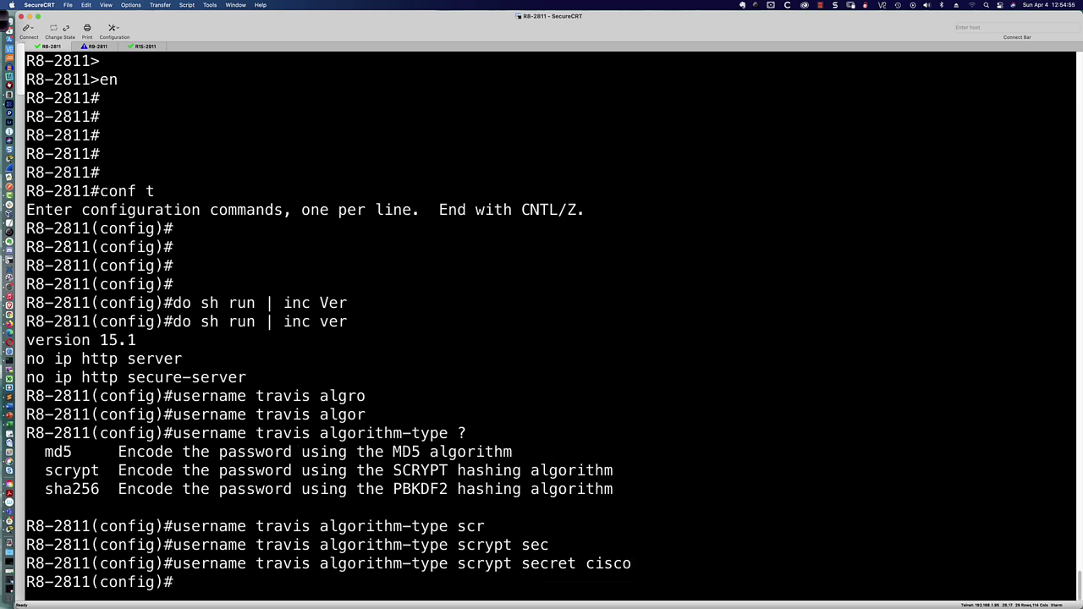
Step: Create a second local user, suffixed 'b', with a sha256-hashed secret
type("username travi")
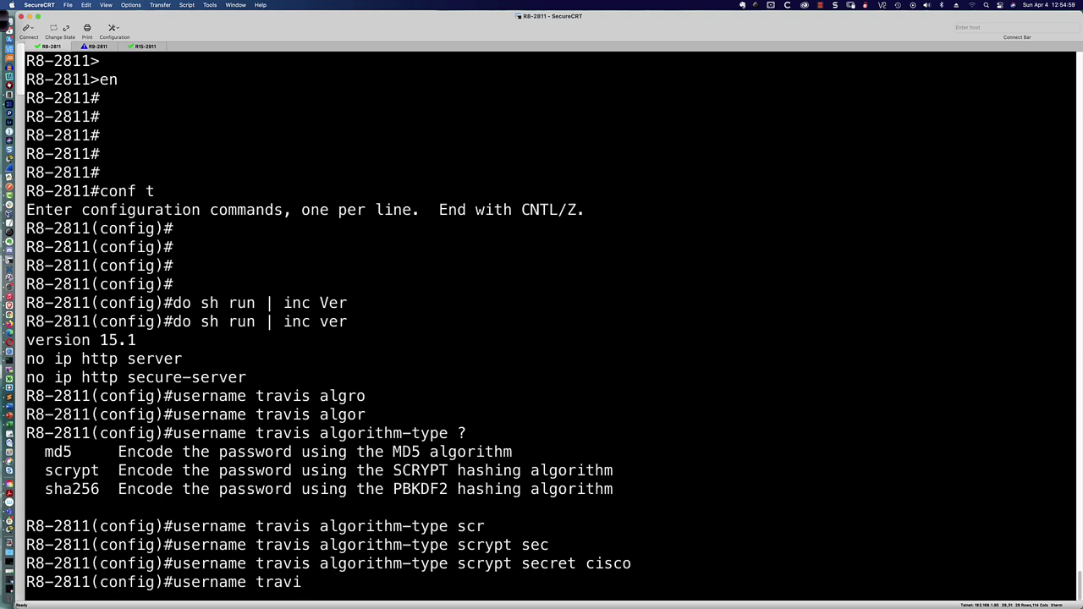
type("s algor")
key("BackSpace")
type("or")
key("Return")
type("sha")
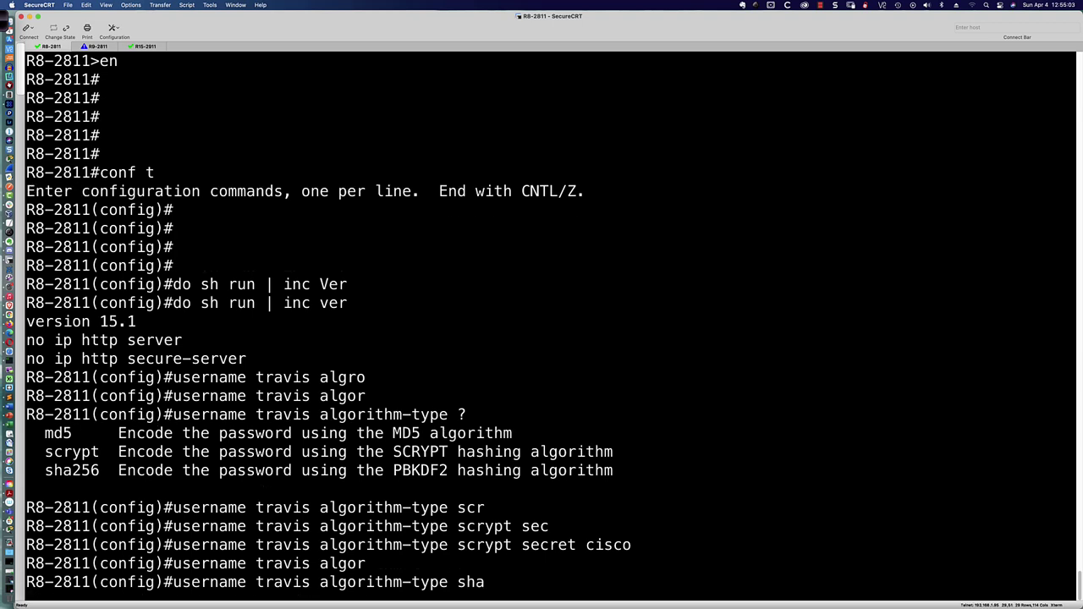
key("Tab")
type("sec")
key("Tab")
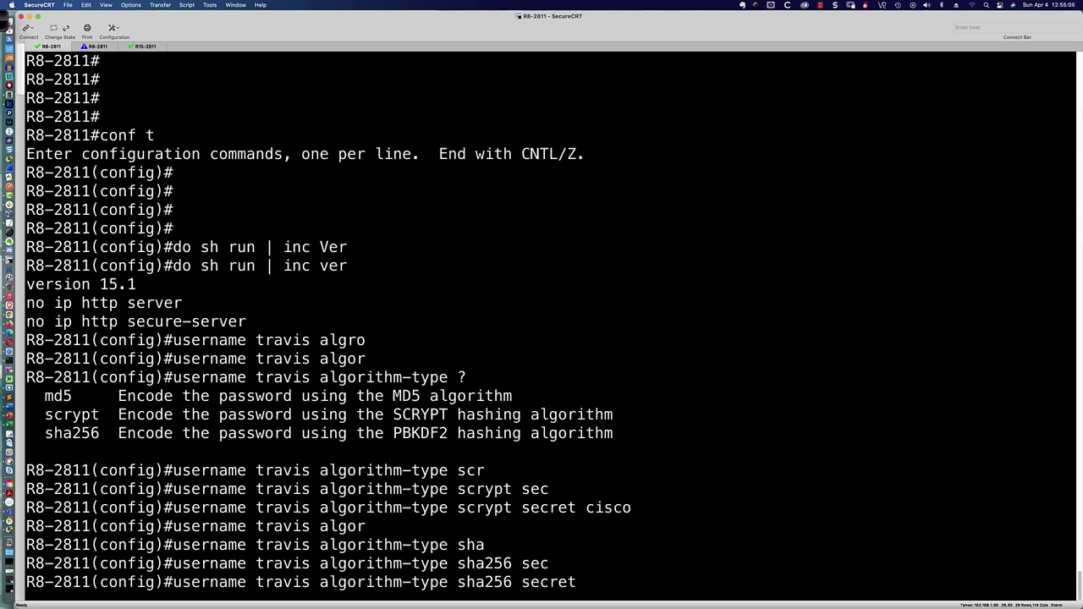
type("cisco")
key("Left")
key("Left")
key("Left")
key("Left")
key("Left")
key("Left")
key("Left")
key("Left")
key("Left")
key("Left")
key("Left")
key("Left")
key("Left")
key("Left")
key("Left")
key("Left")
key("Left")
key("Left")
key("Left")
key("Left")
key("Left")
key("Left")
key("Left")
type("b")
key("Return")
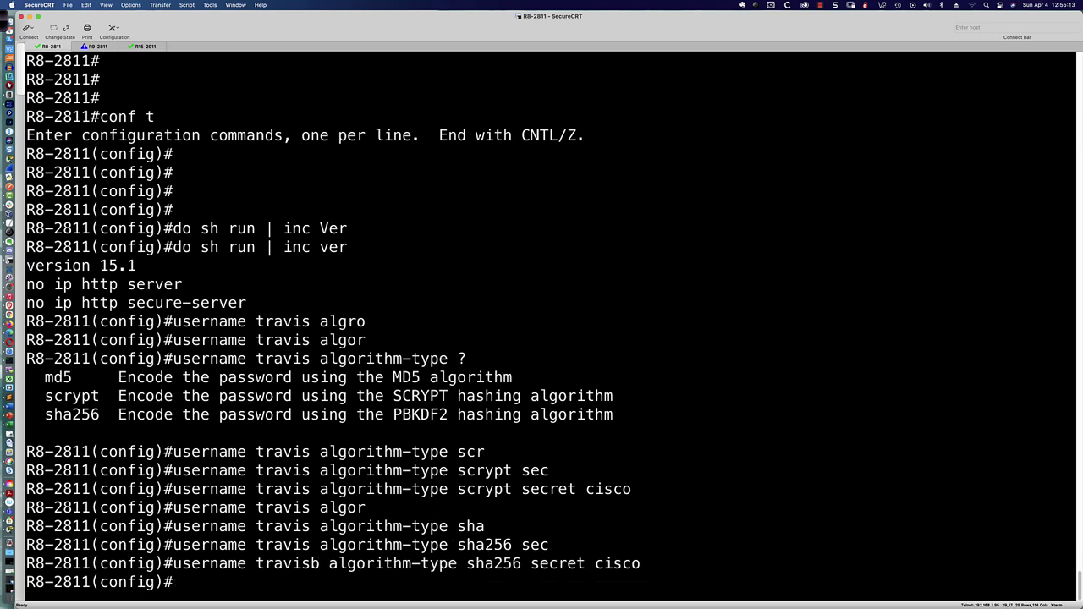
Step: Create a third user, suffixed 'c', with an md5-hashed secret, then start a running-config user filter
key("Up")
key("Left")
key("Left")
key("Left")
key("Left")
key("Left")
key("Left")
key("Left")
key("Left")
key("Left")
key("Left")
key("Left")
key("Left")
key("Left")
key("Left")
key("Left")
key("Left")
key("Left")
key("Left")
key("Left")
key("Left")
key("Left")
key("Left")
key("Left")
key("Left")
key("Left")
key("Left")
key("Left")
key("Left")
key("Left")
key("Left")
key("Left")
key("BackSpace")
type("c")
key("Right")
key("Right")
key("Right")
key("Right")
key("Right")
key("Right")
key("Right")
key("Right")
key("Right")
key("Right")
key("Right")
key("Right")
key("Right")
key("Right")
key("Right")
key("Right")
key("BackSpace")
key("BackSpace")
key("BackSpace")
key("BackSpace")
key("BackSpace")
key("BackSpace")
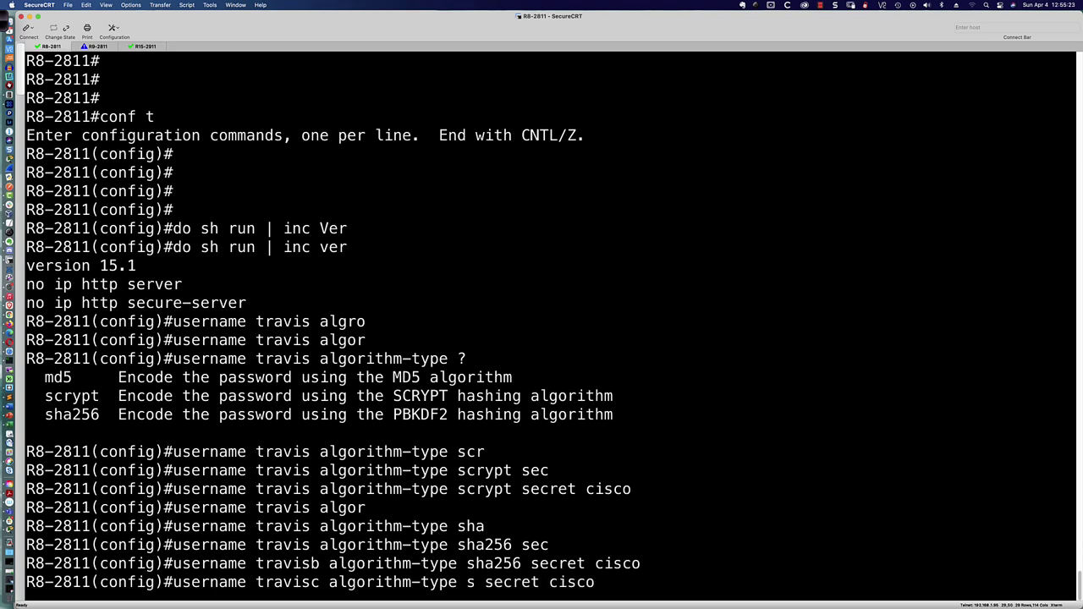
type("md5")
key("Return")
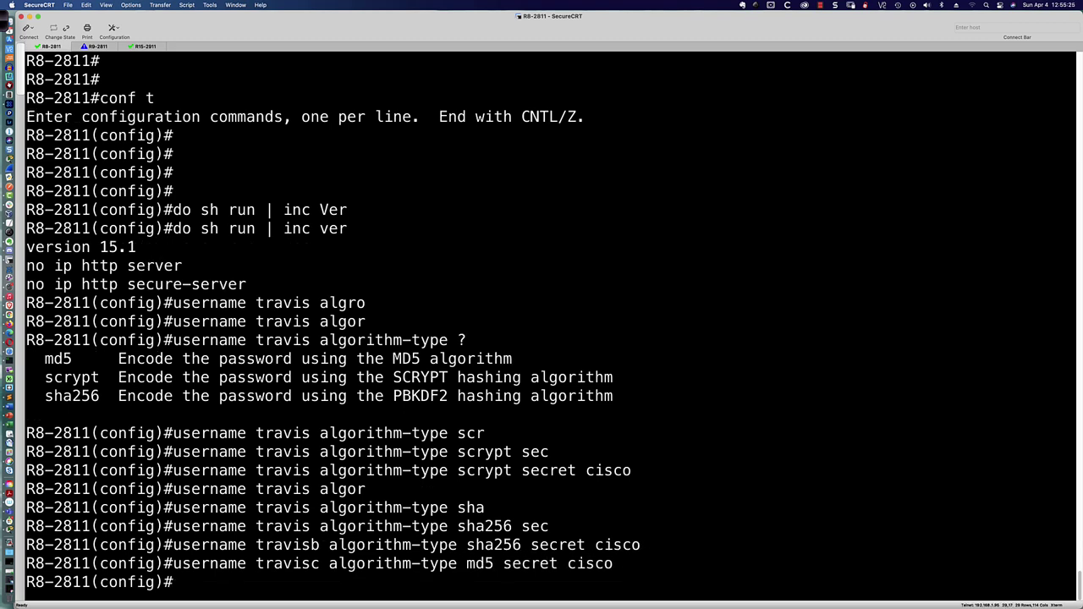
key("Return")
key("Return")
type("do sh run |")
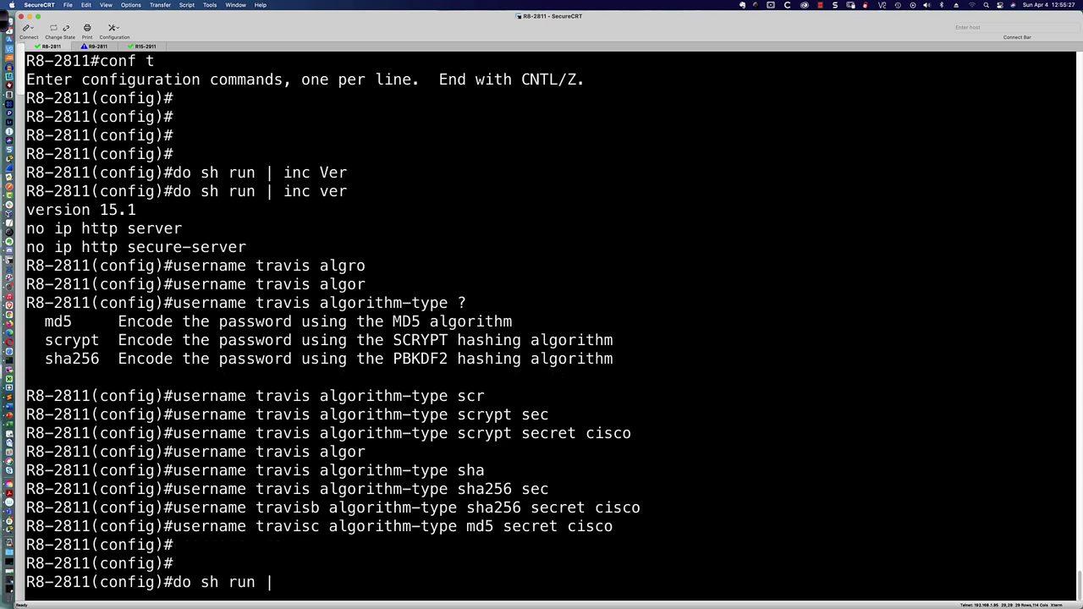
type(" inc travis")
Step: List the three users' stored secrets and highlight their type 5, 8 and 9 markers
key("Return")
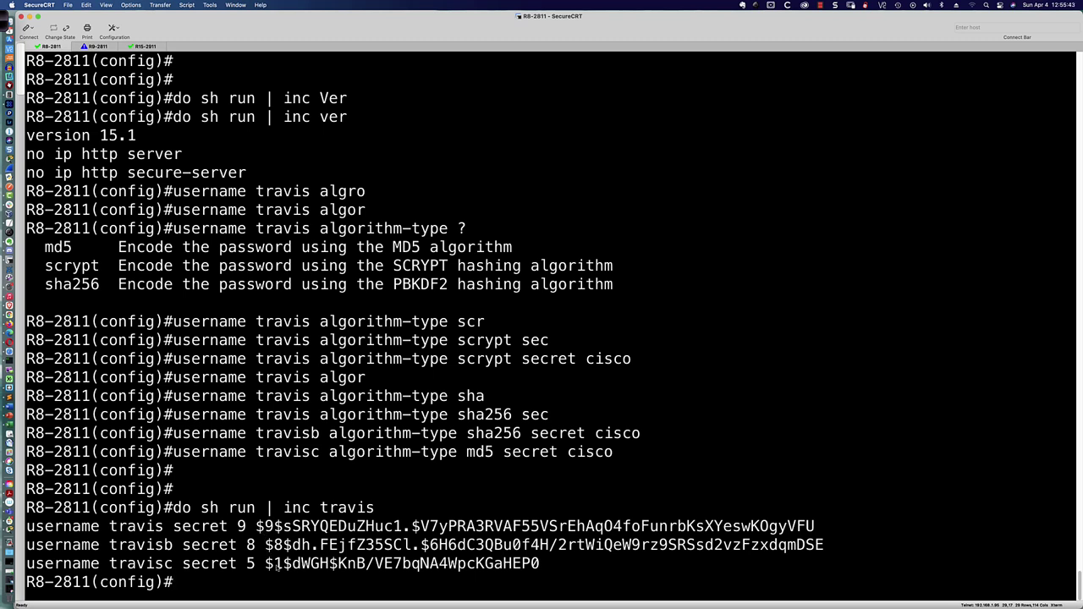
left_click_drag(266, 565, 542, 568)
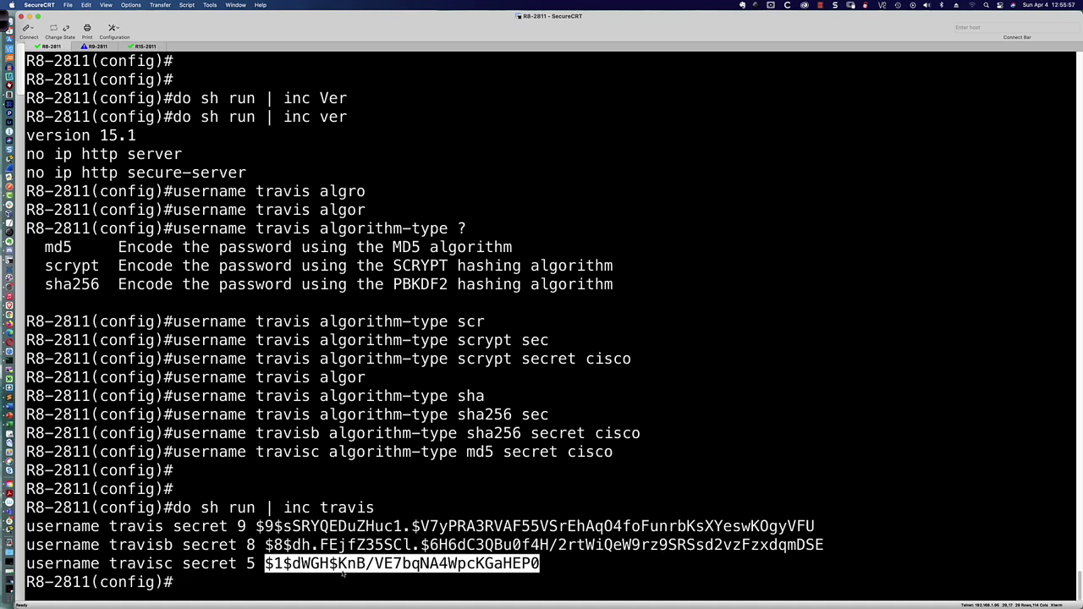
left_click(250, 563)
double_click(251, 564)
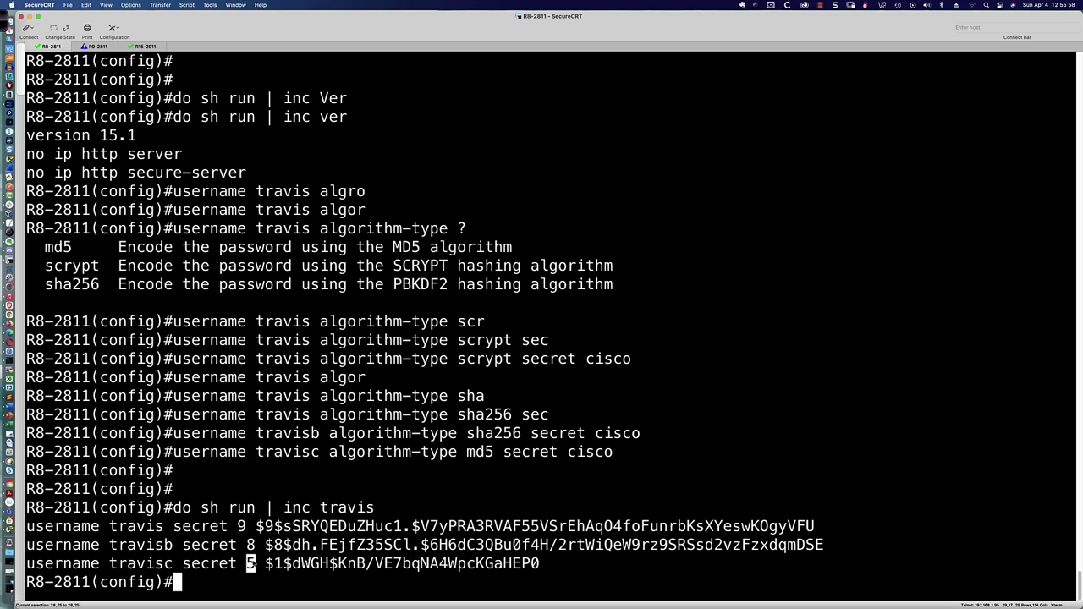
double_click(251, 545)
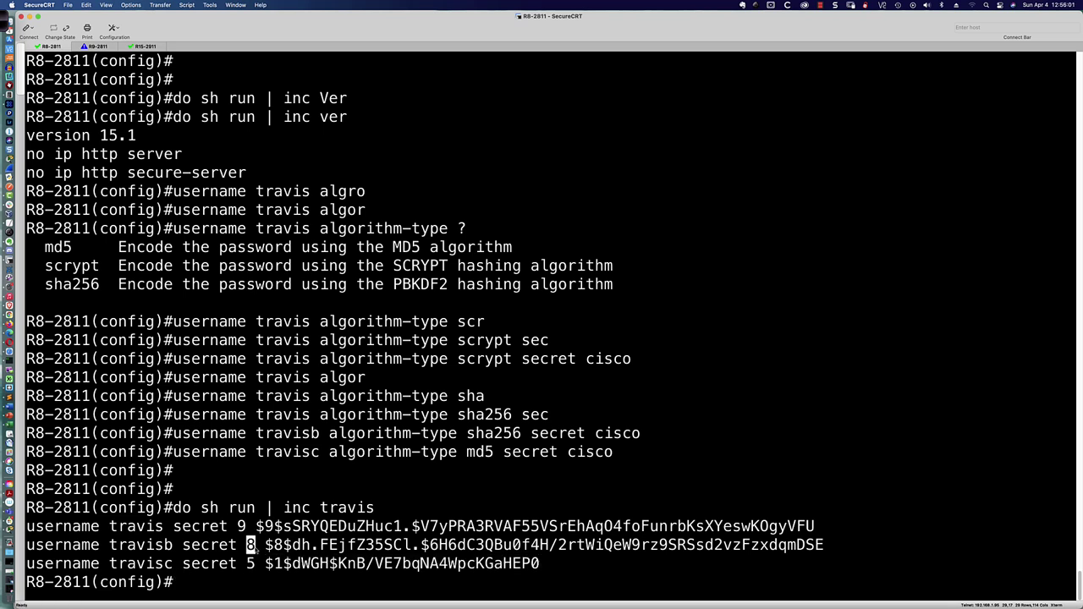
double_click(241, 526)
left_click(199, 585)
Step: Return to Packet Tracer and enter line configuration for S1's VTY lines 0 to 15
key("super+Tab")
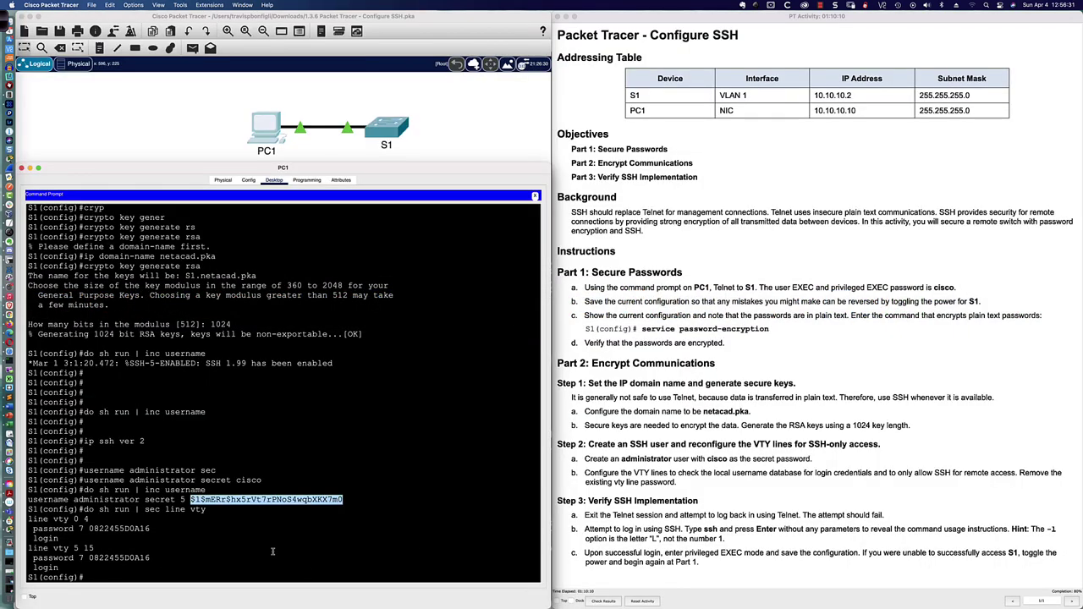
left_click(125, 576)
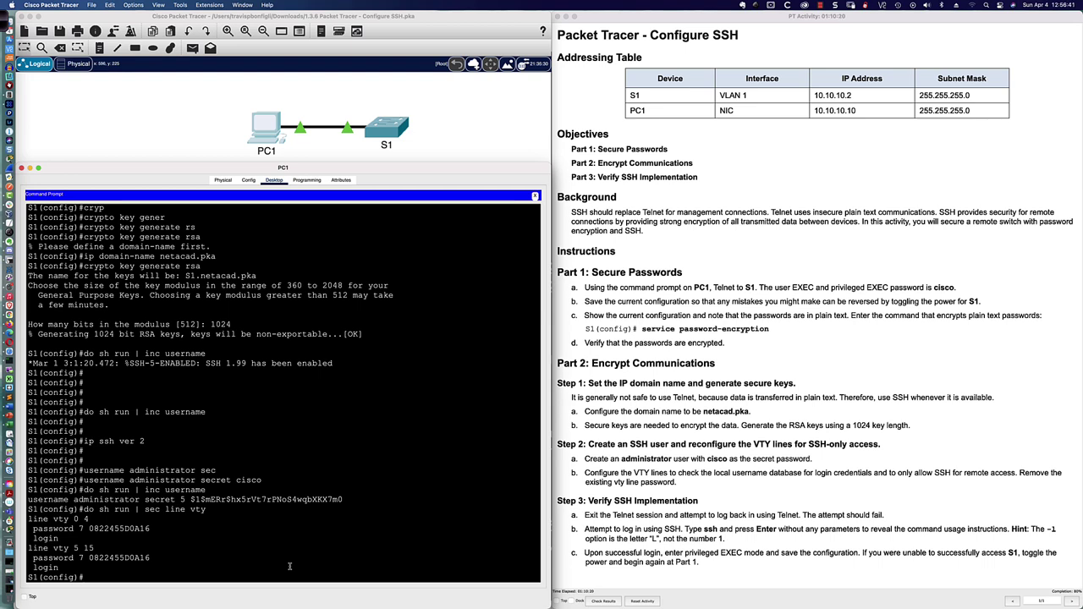
type("line vty 0 15")
key("Return")
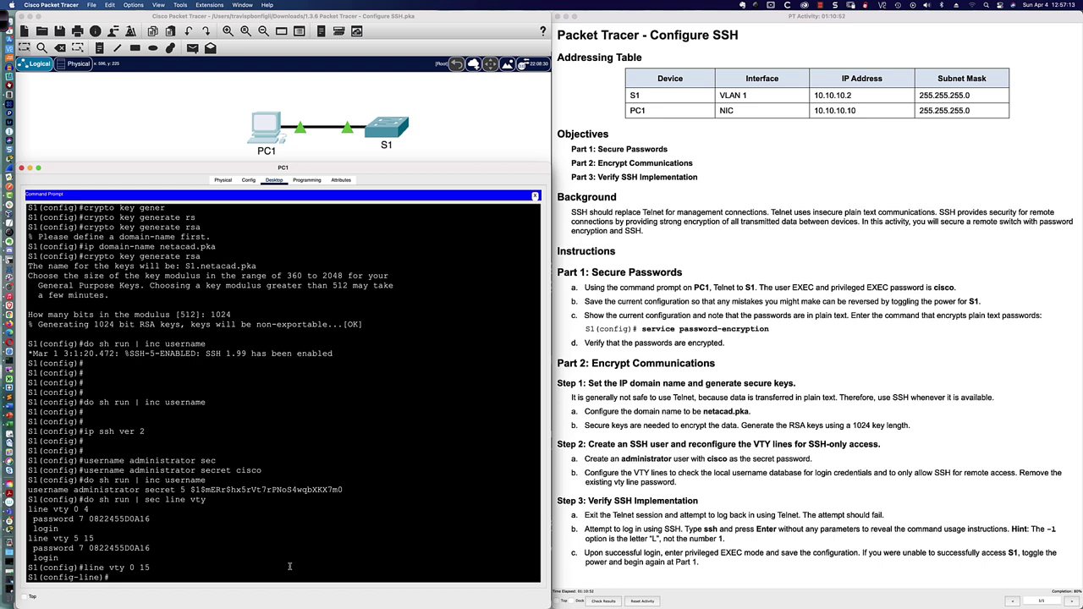
Step: Set S1's VTY lines to 'login local' and remove the old line password
type("logi")
key("Tab")
type("local")
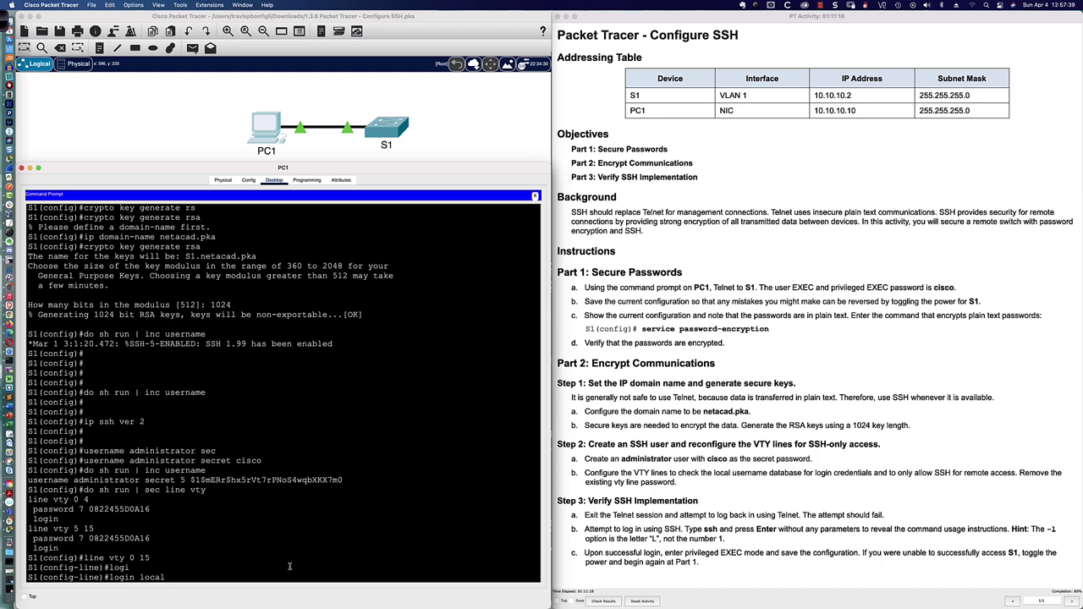
key("Return")
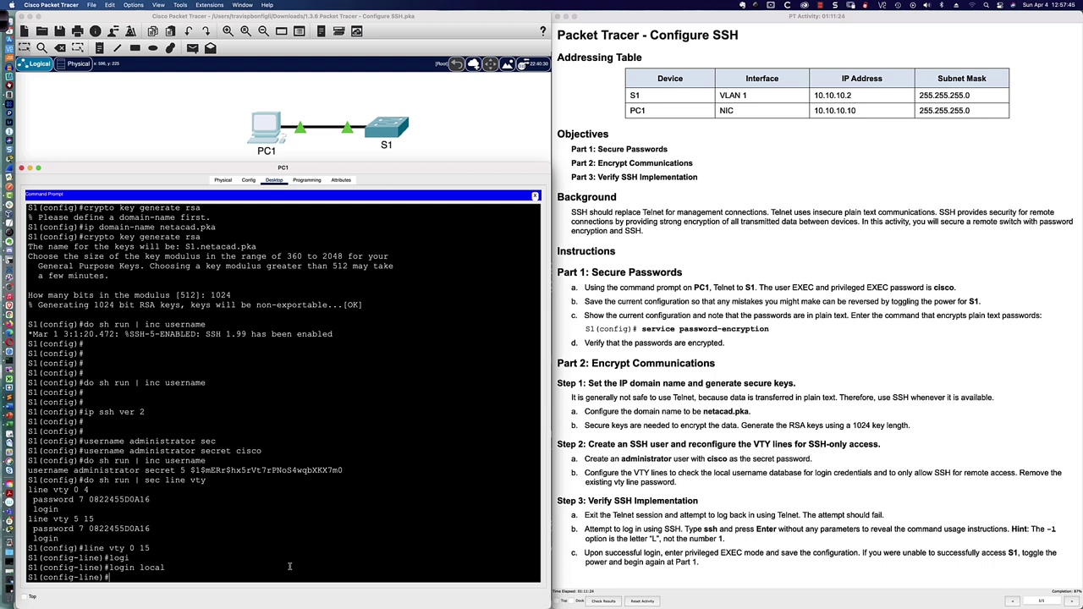
key("Return")
key("Return")
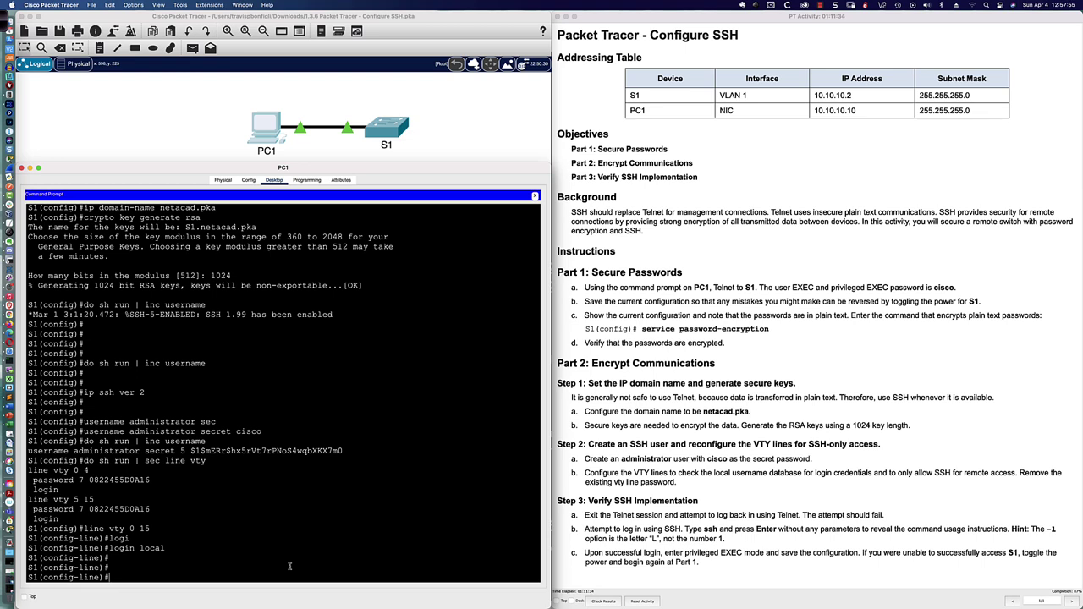
type("no password cisco")
key("Return")
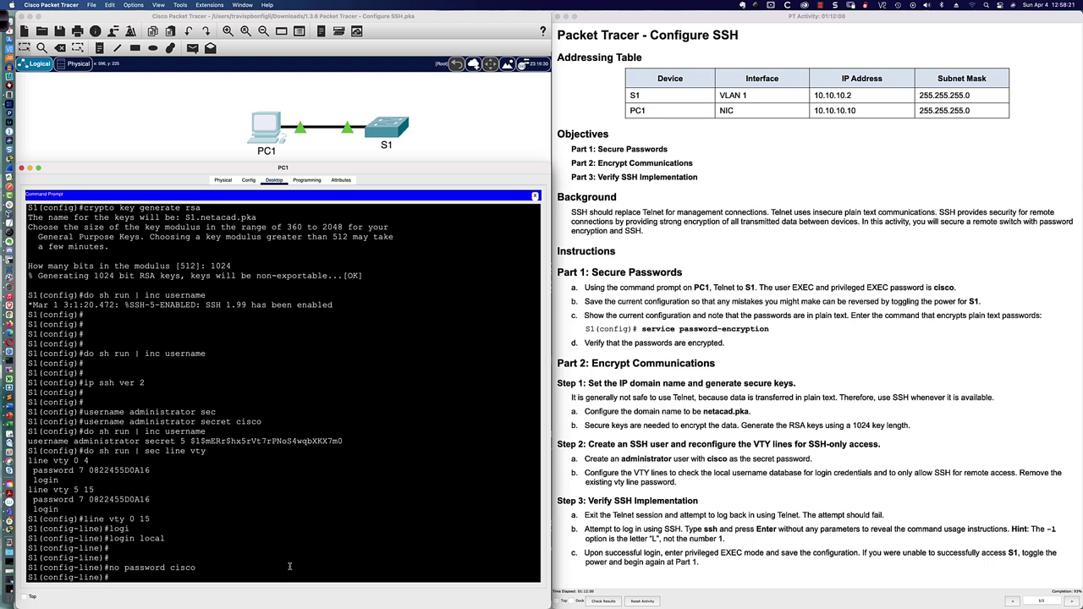
Step: List the protocols available for 'transport input' on the VTY lines
type("trans")
key("Tab")
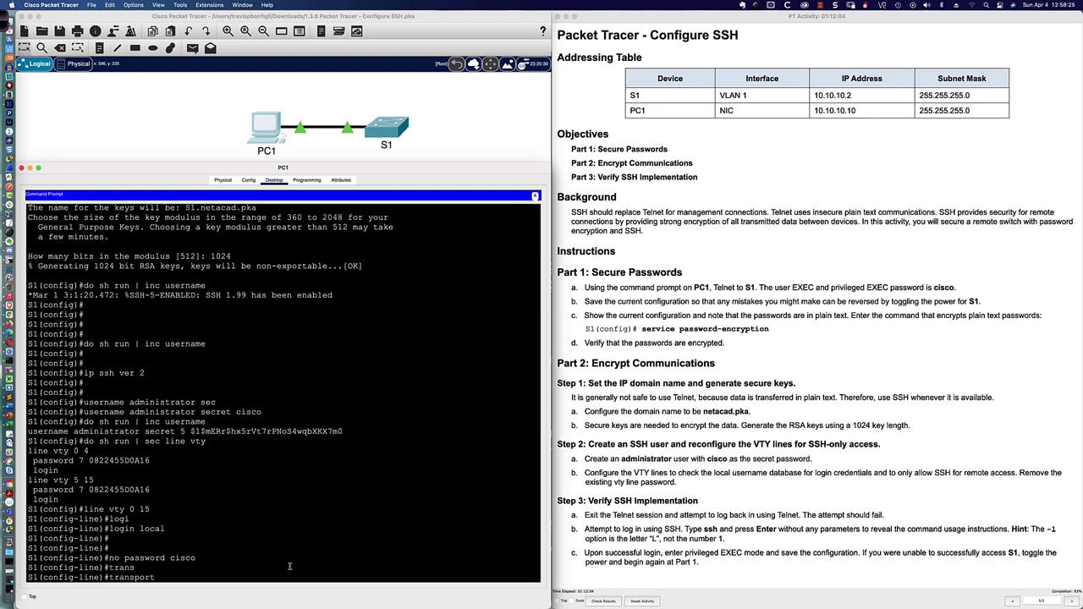
type("in")
key("Tab")
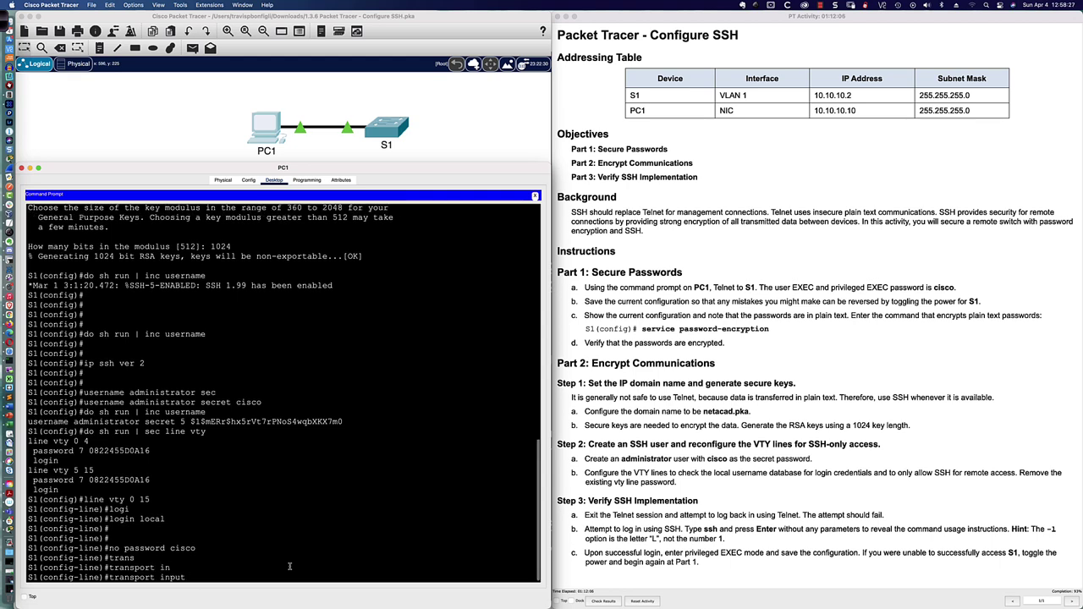
type("?")
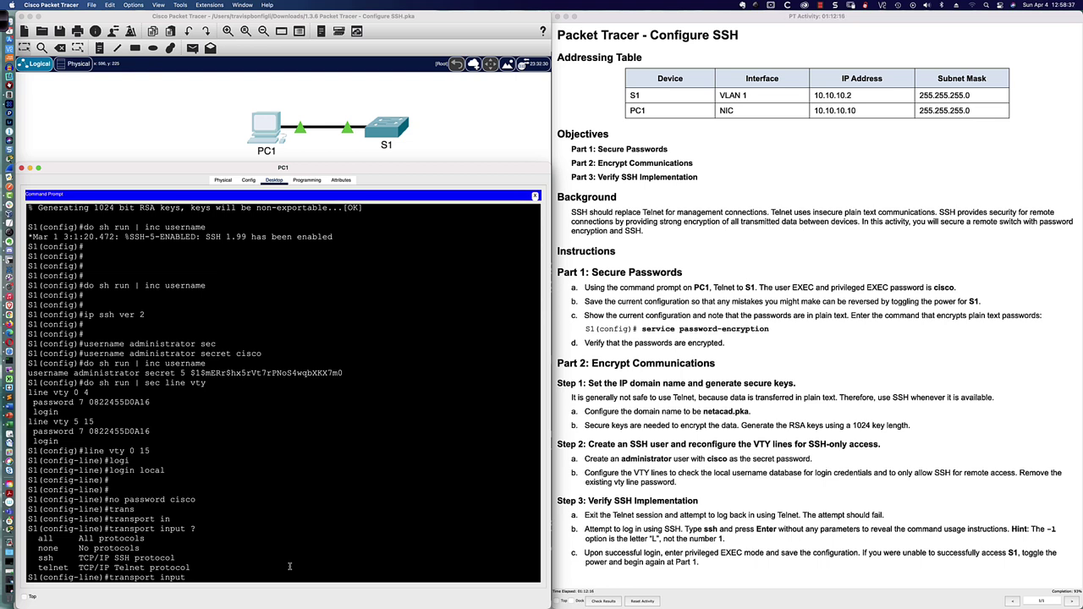
type("all")
key("BackSpace")
key("BackSpace")
key("BackSpace")
Step: Restrict VTY transport input and output to SSH, then 'end' back to the S1# prompt
type("ssh")
key("Return")
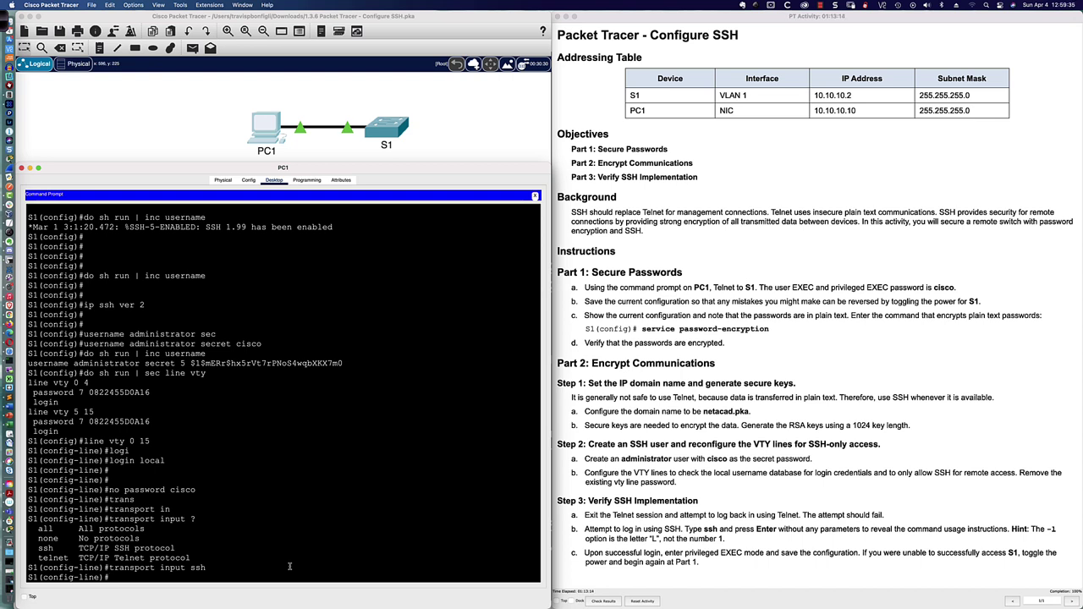
type("trans")
key("Tab")
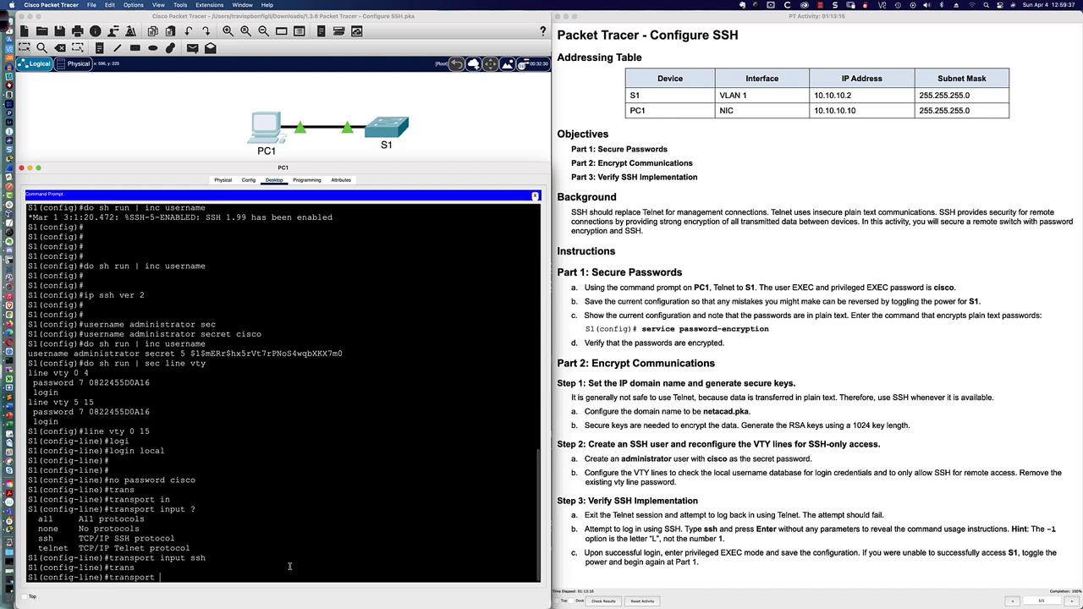
type("out")
key("Tab")
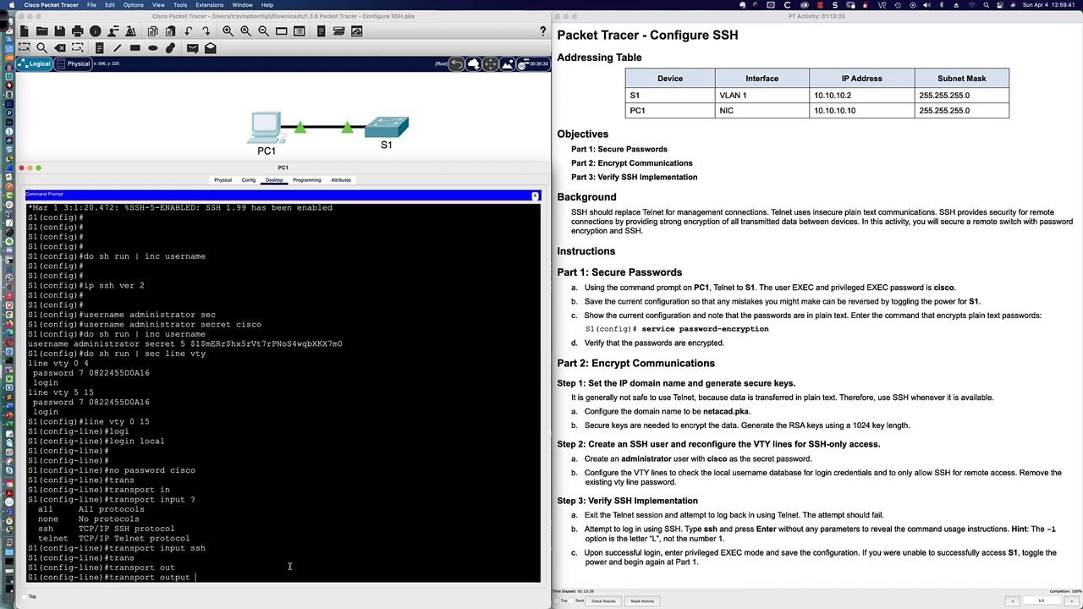
type("ssh")
key("Return")
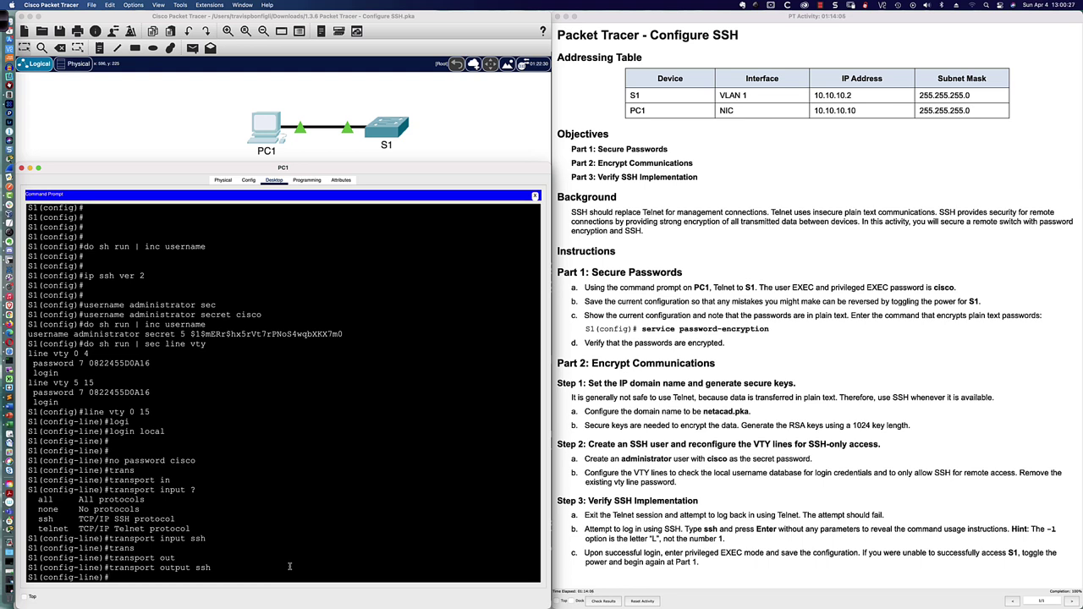
type("end")
key("Return")
key("Return")
key("Return")
key("Return")
key("Return")
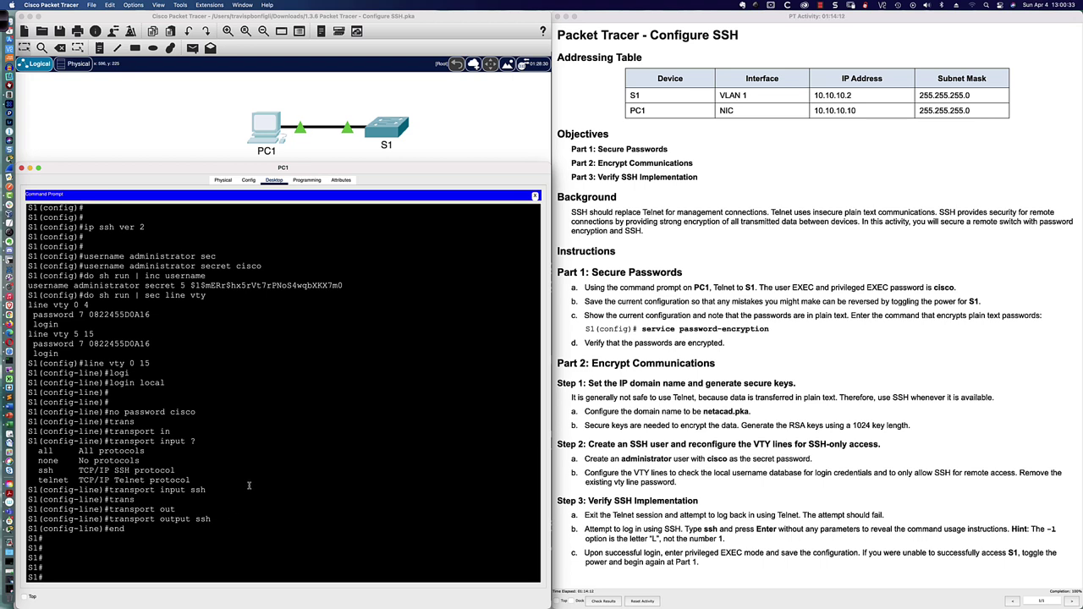
Step: Close PC1's Telnet session to S1 with 'exit', after a mistyped 'exti' attempt
type("exti")
key("Return")
type("exit")
key("Return")
key("Return")
key("Return")
key("Return")
key("Return")
key("Return")
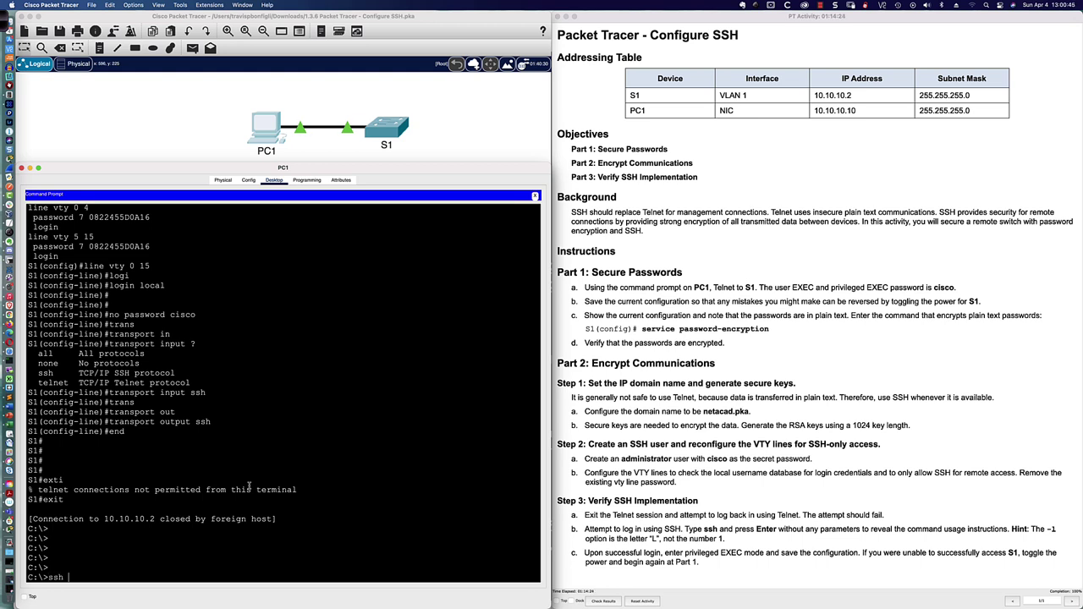
Step: Attempt an SSH login with '-l administrator 10.10.10.2', which returns Invalid Command
type("-l")
type("administrator 10.10.10.2")
key("Return")
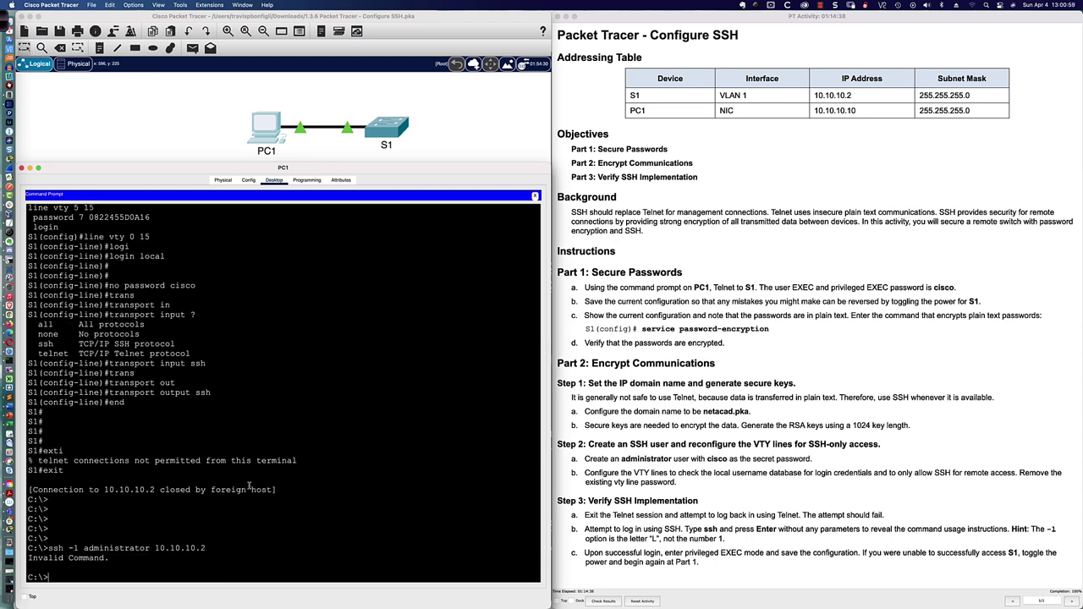
key("Up")
scroll(248, 487, "down", 1)
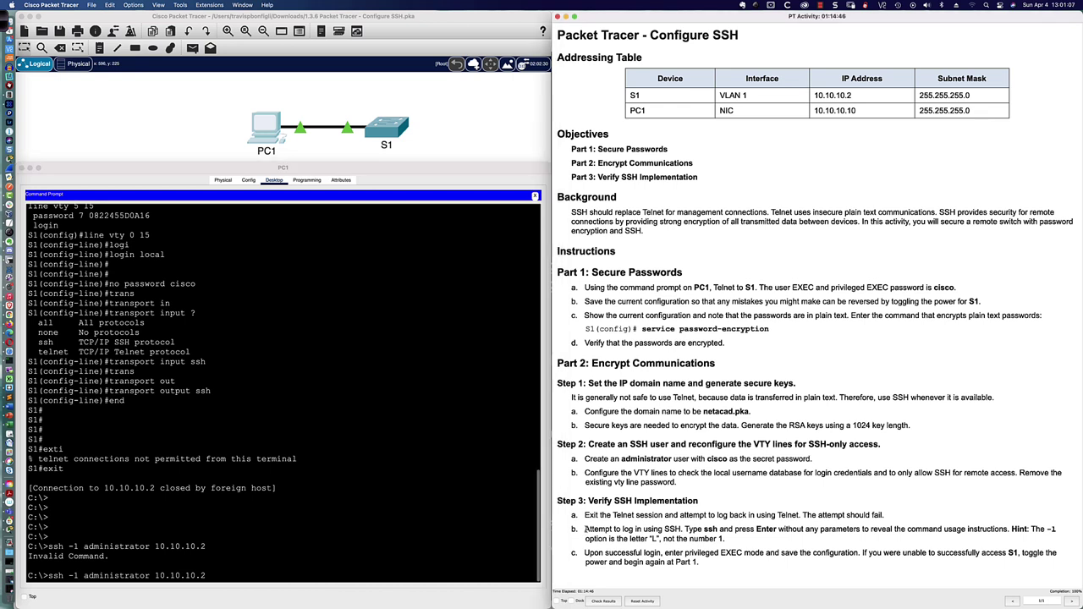
left_click_drag(584, 530, 725, 542)
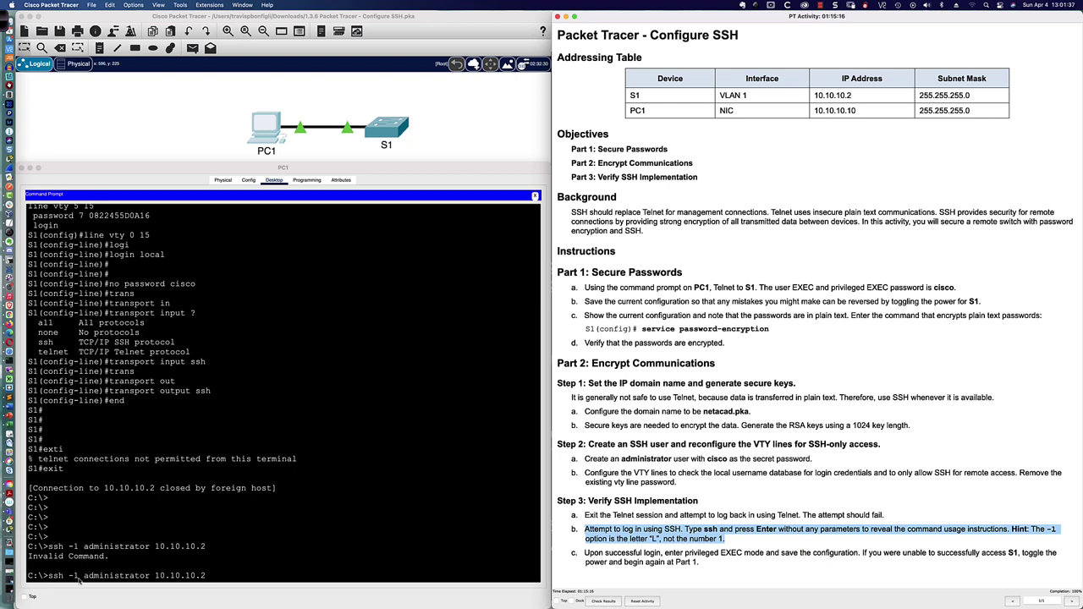
Step: Run 'ssh -l administrator 10.10.10.2' from PC1's terminal to connect to S1
left_click(214, 575)
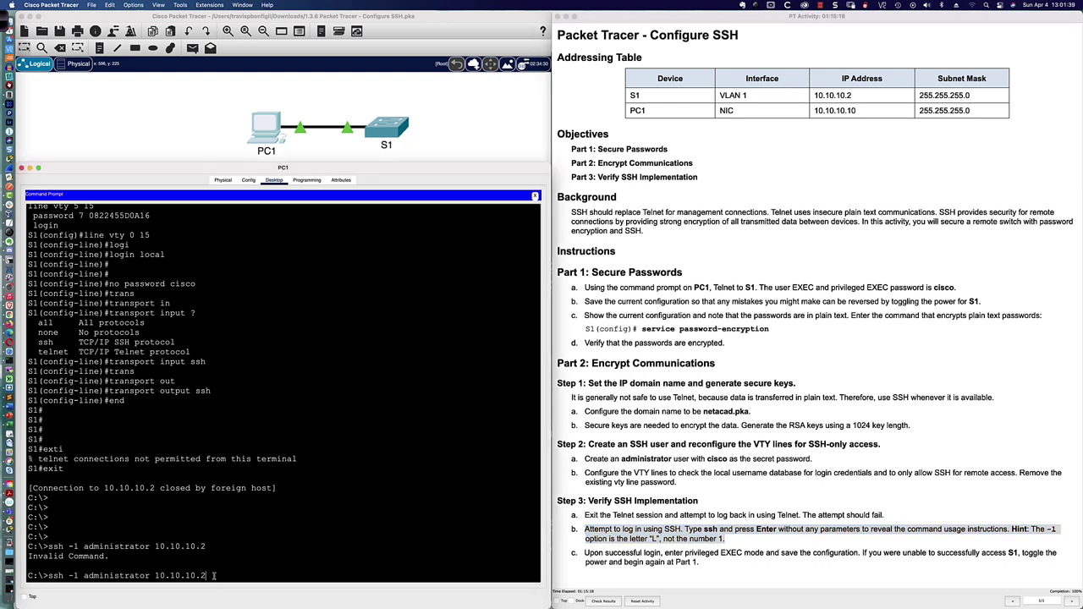
key("Up")
key("Down")
key("Return")
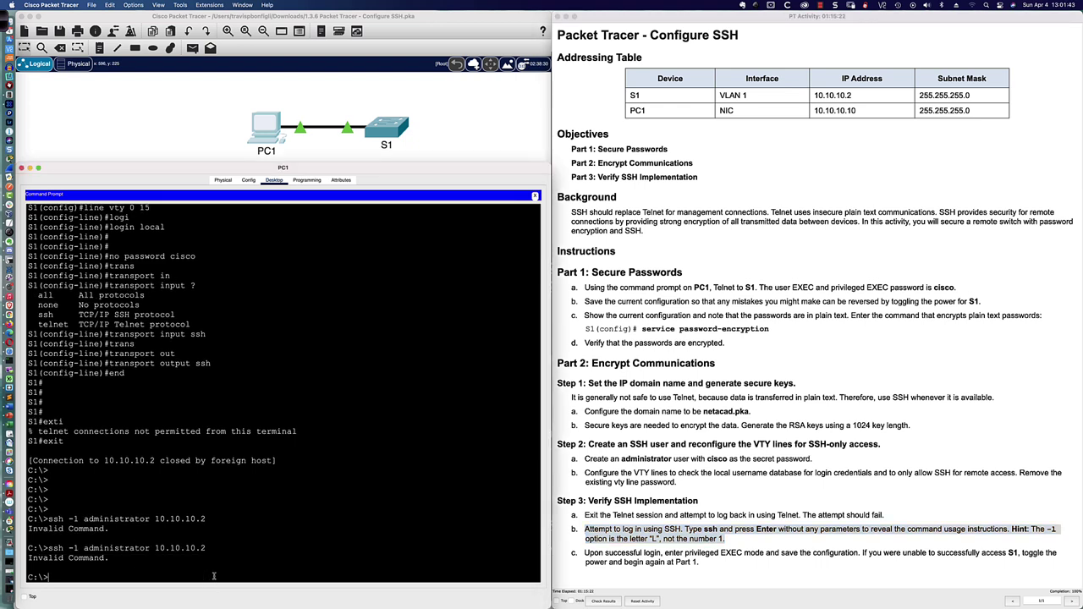
type("ssh -l administrator 10.10.10.2")
key("Return")
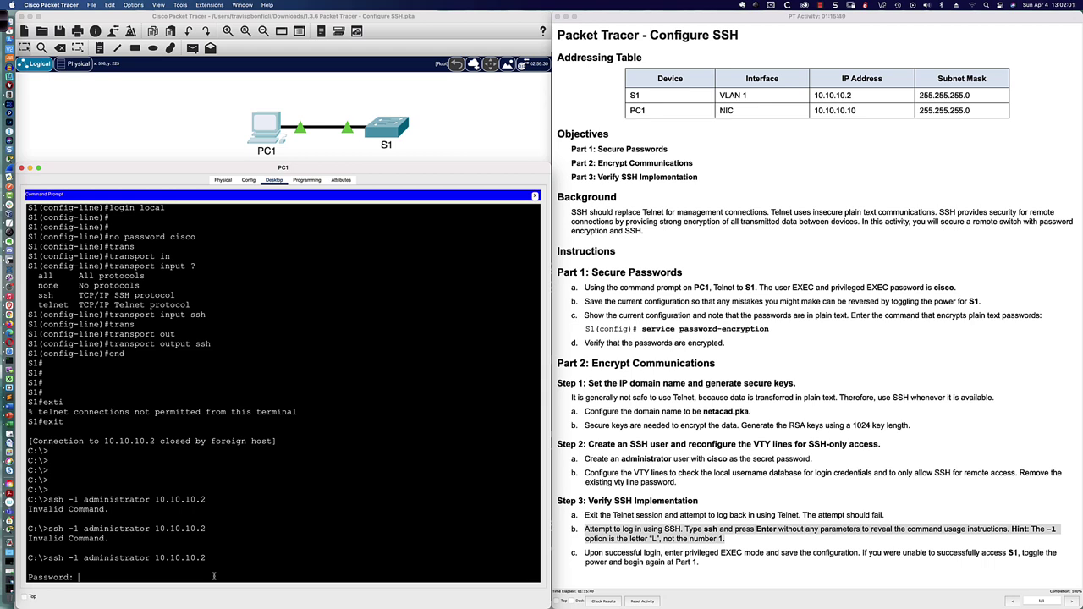
Step: Enter the administrator user's login password to complete the SSH session to S1
left_click_drag(84, 559, 152, 560)
scroll(295, 555, "down", 1)
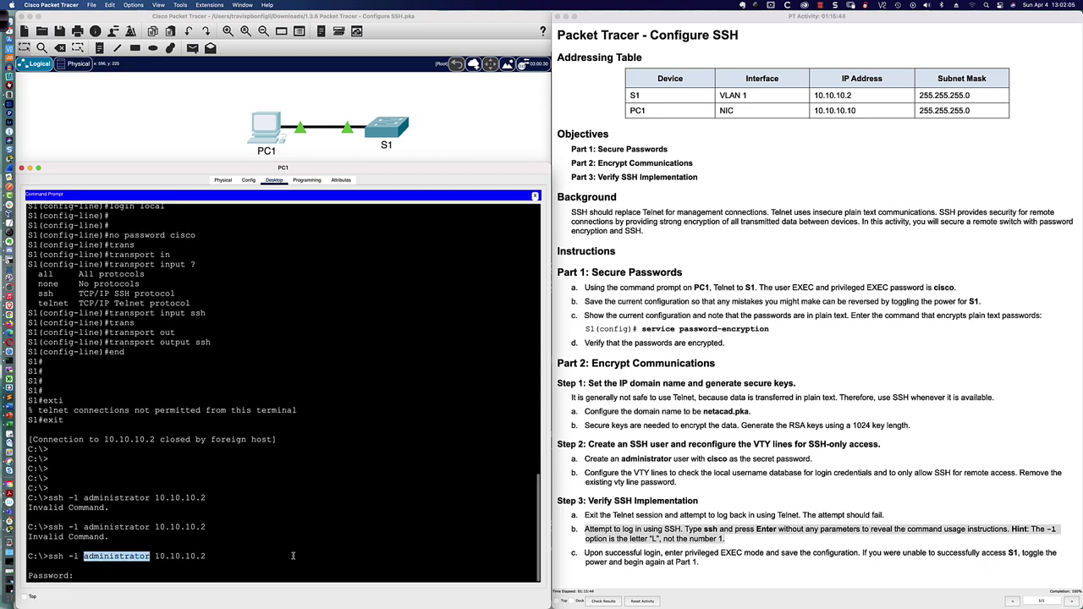
left_click(113, 575)
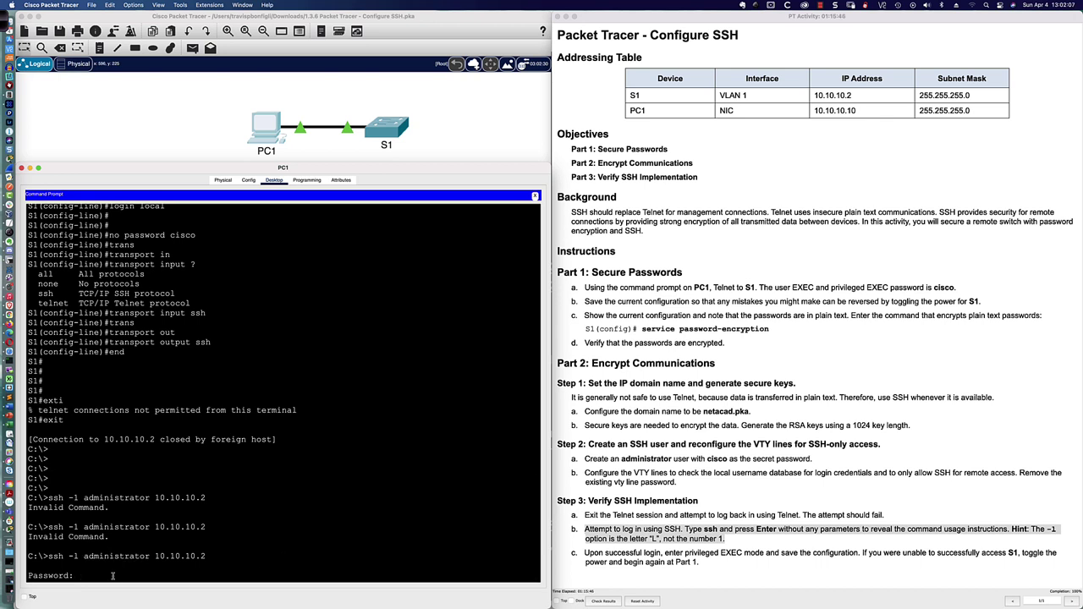
key("Return")
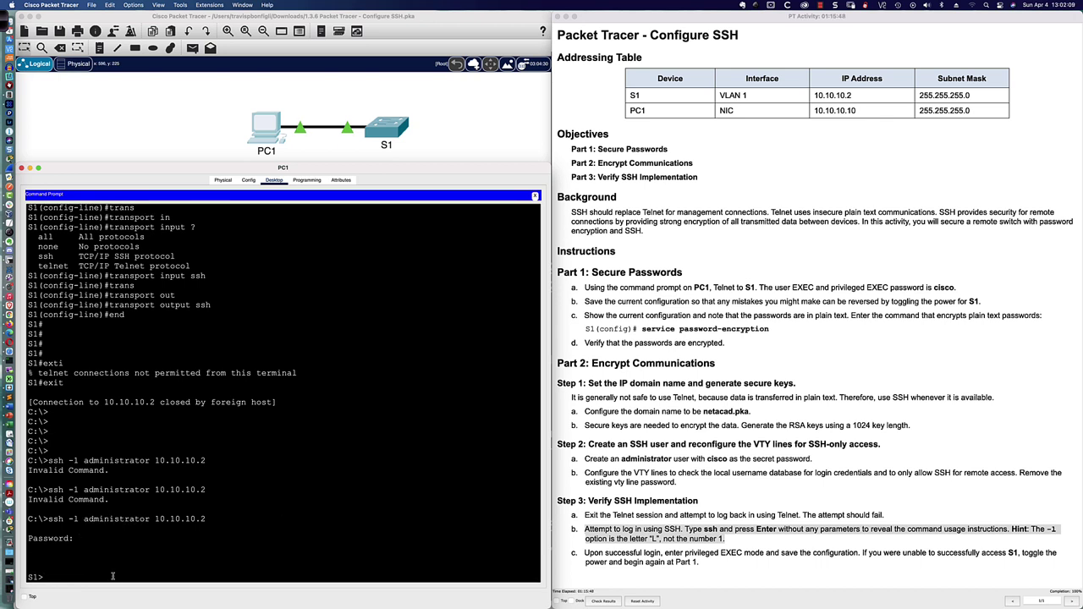
Step: Enter privileged EXEC mode on S1 with 'enable' and its enable password
key("Return")
key("Return")
key("Return")
key("Return")
key("Return")
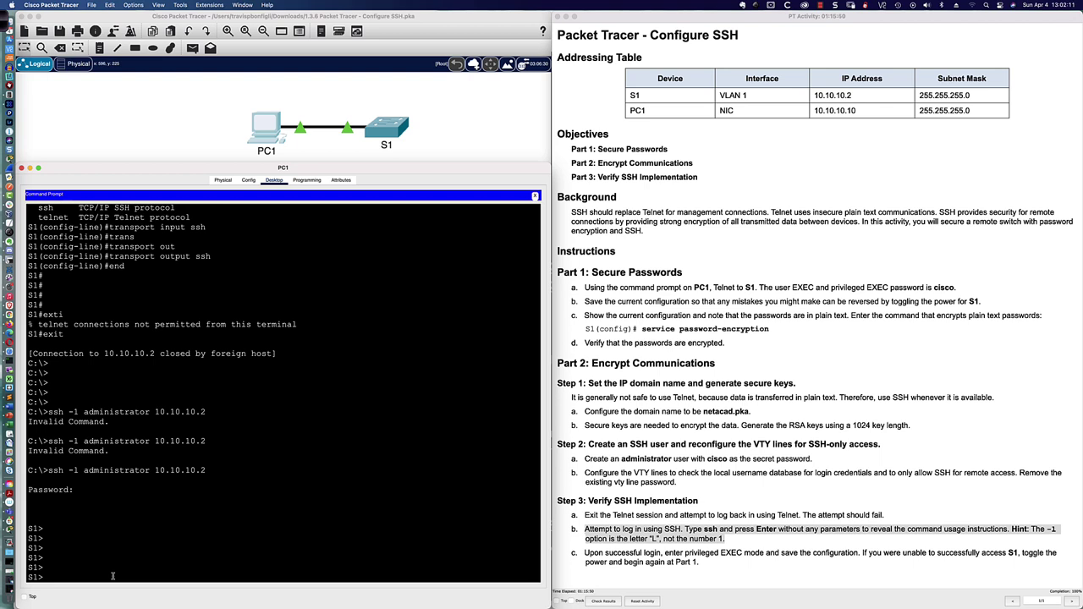
type("en")
key("Tab")
key("Return")
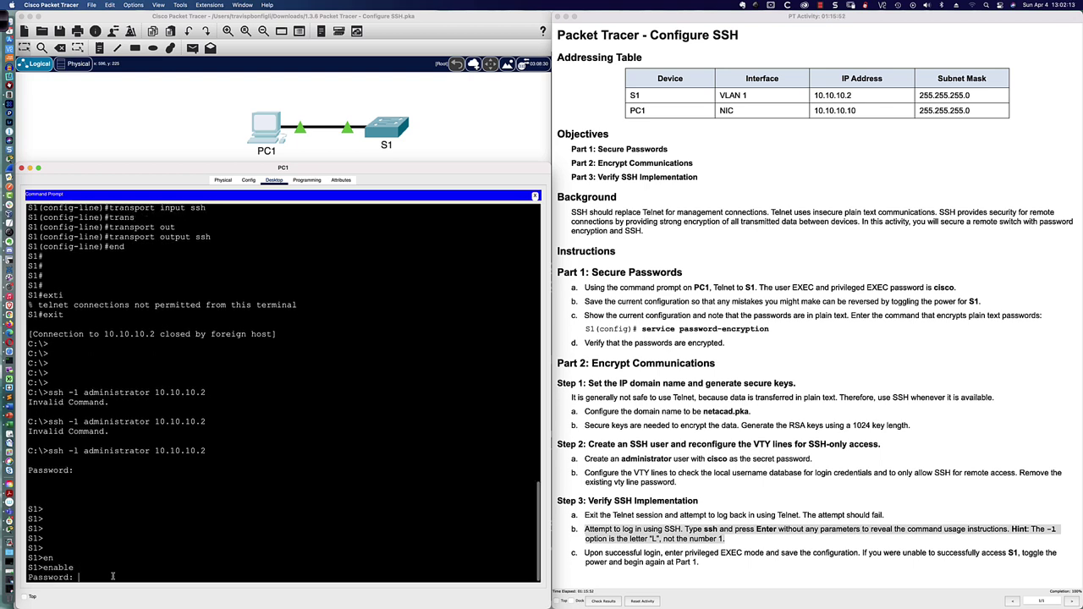
key("Return")
key("Return")
key("Return")
key("Return")
key("Return")
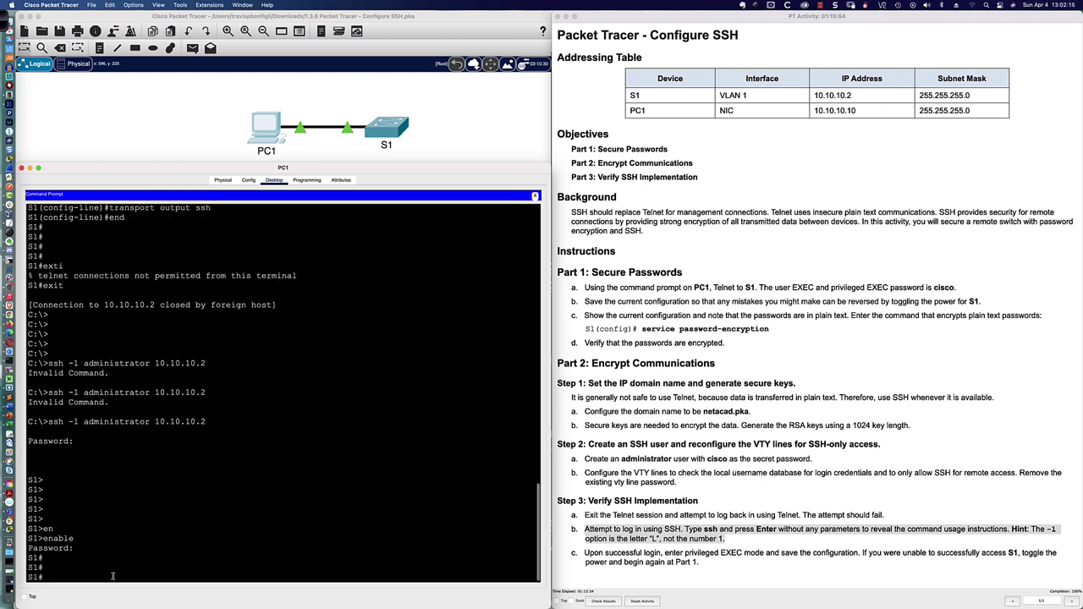
Step: Save S1's configuration with 'wri mem' and 'copy running-config startup-config'
type("wri mem")
key("Return")
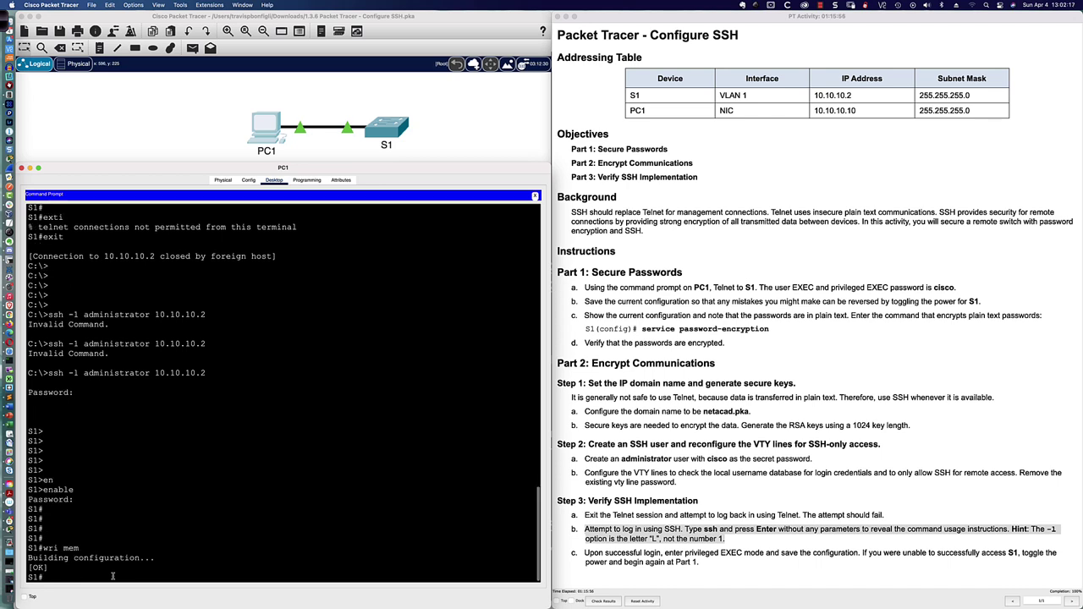
type("copy run")
key("Tab")
type("st")
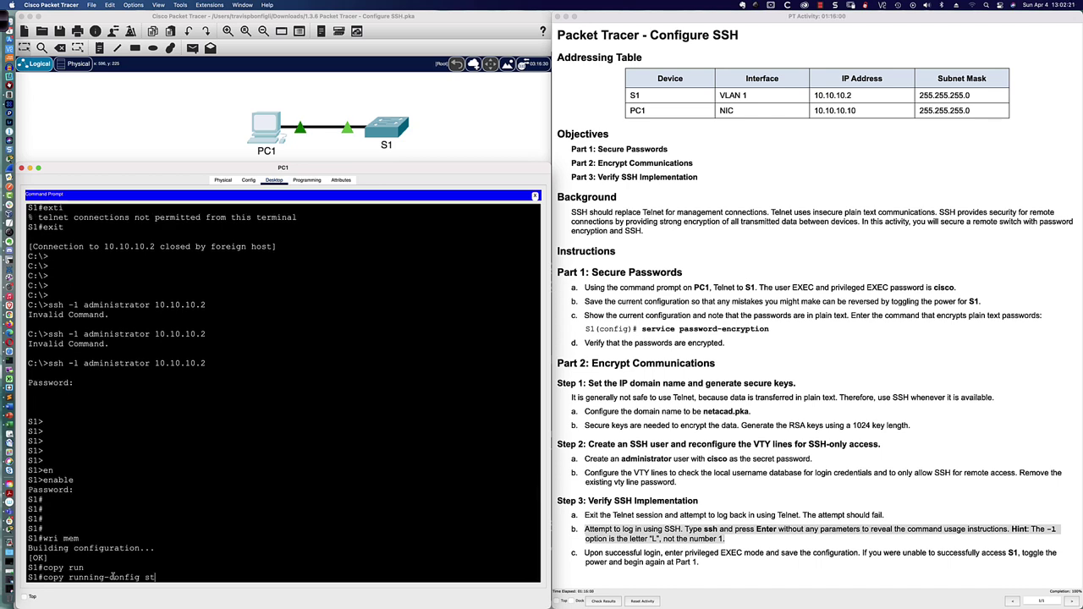
key("Tab")
key("Return")
key("Return")
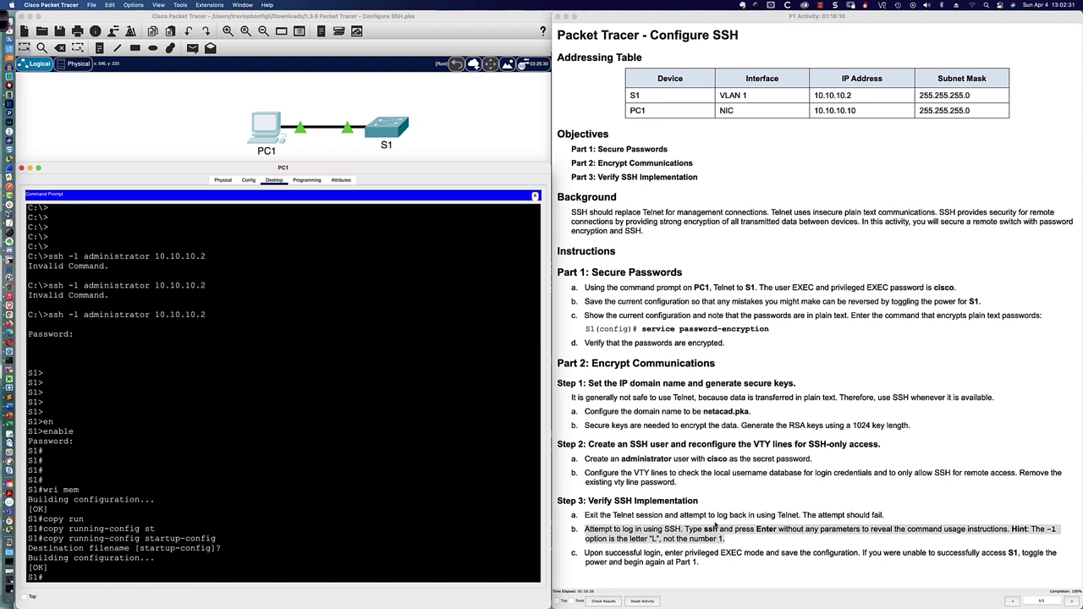
left_click(807, 533)
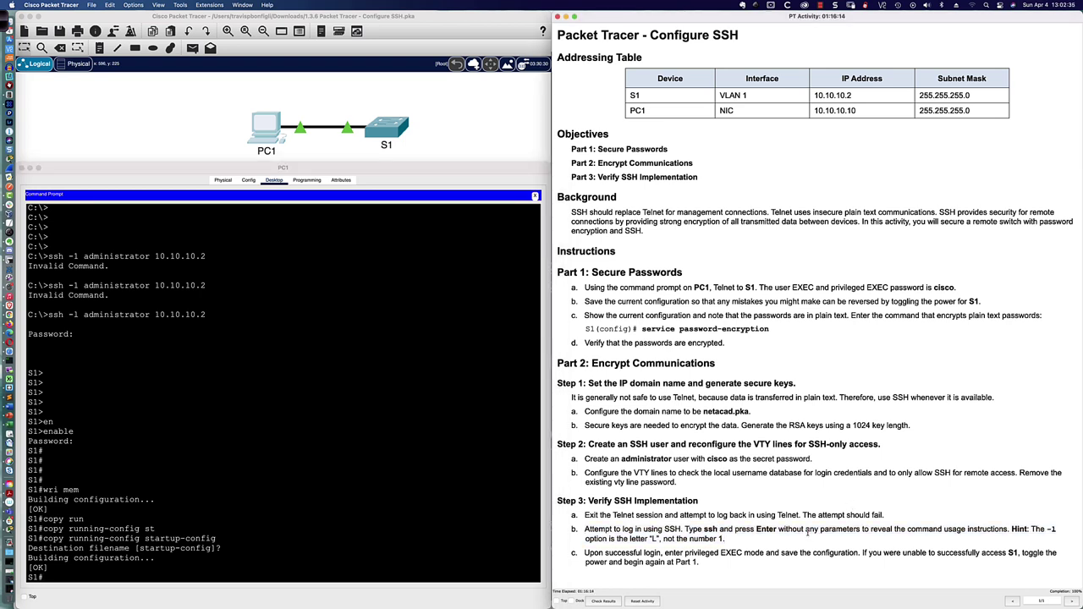